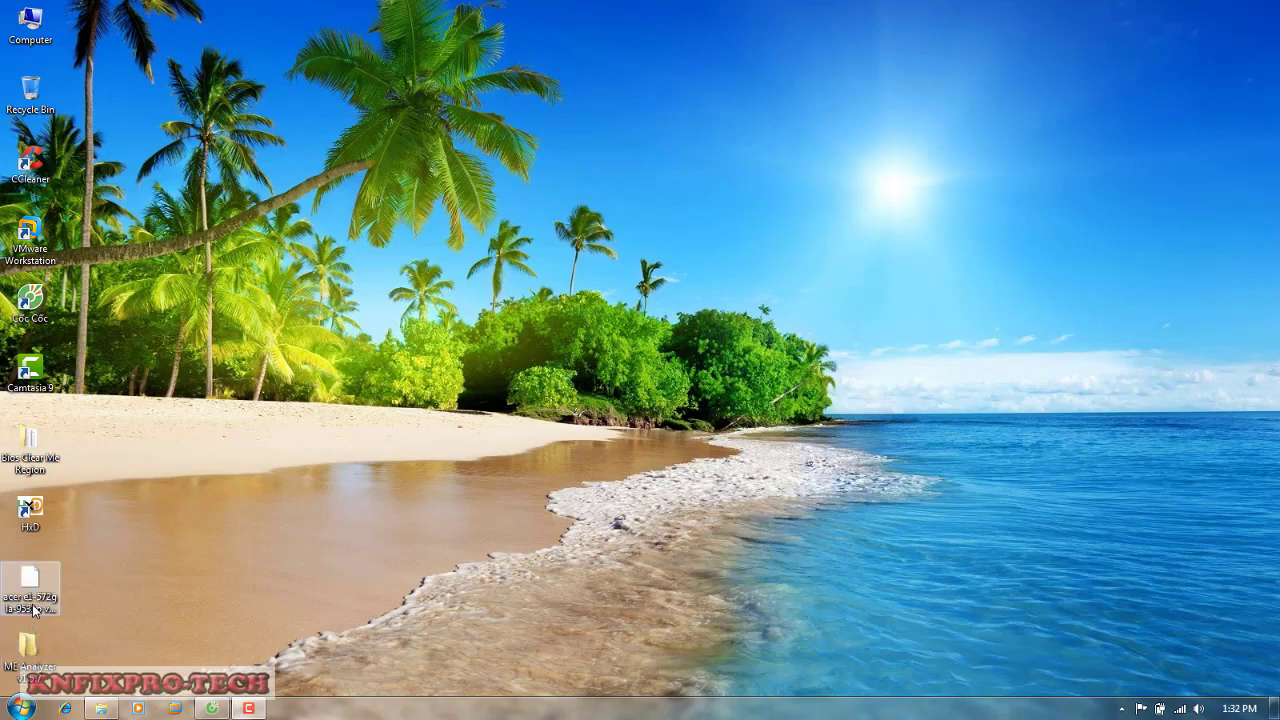
Move the acer e1-572g la-9531p ROM file into the ME Analyzer v1.5.7 folder and analyze it with MEA_Drop using the option info
{"action": "left_click_drag", "start_coordinate": [37, 596], "coordinate": [36, 651]}
{"action": "double_click", "coordinate": [32, 648]}
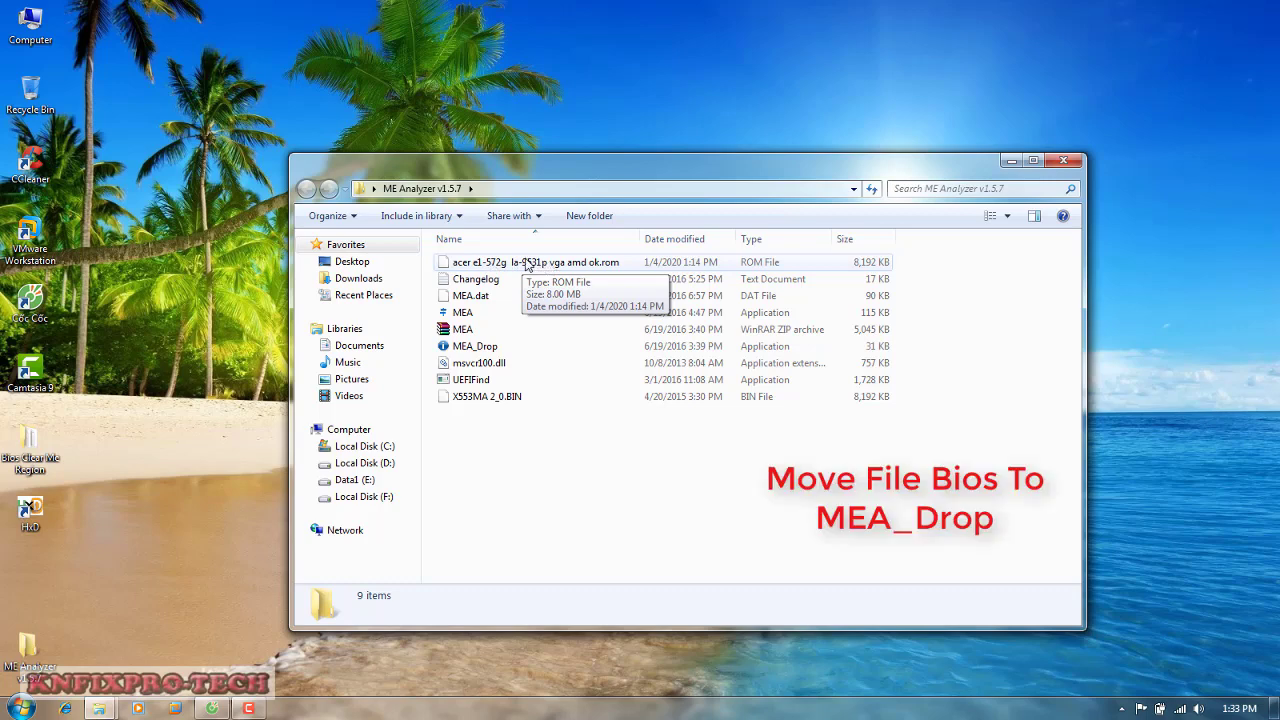
{"action": "left_click_drag", "start_coordinate": [517, 263], "coordinate": [531, 350]}
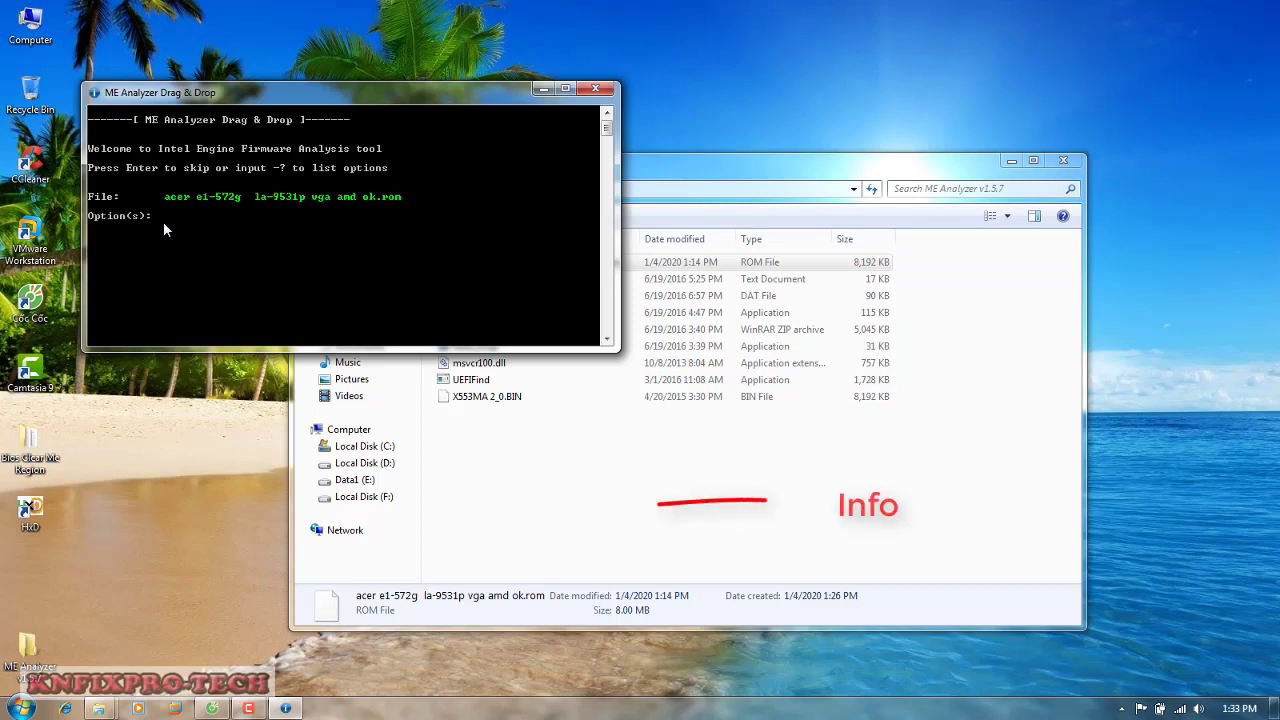
{"action": "type", "text": "info"}
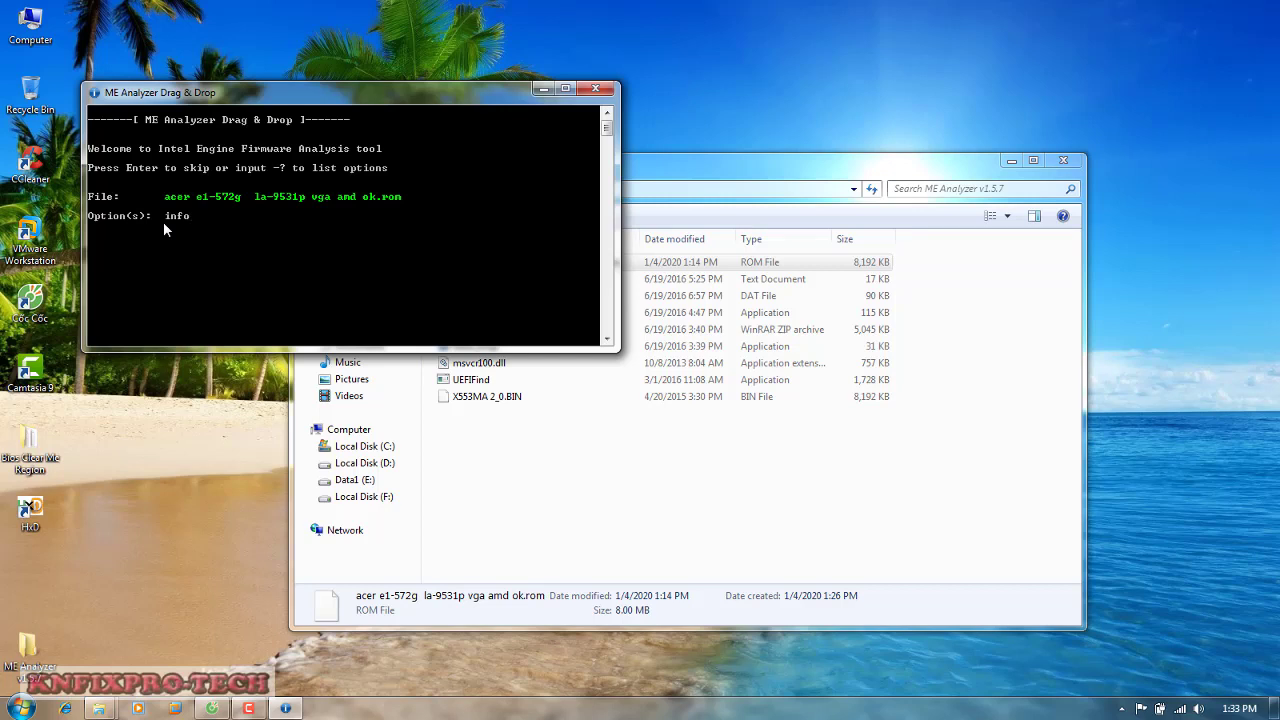
{"action": "key", "text": "Return"}
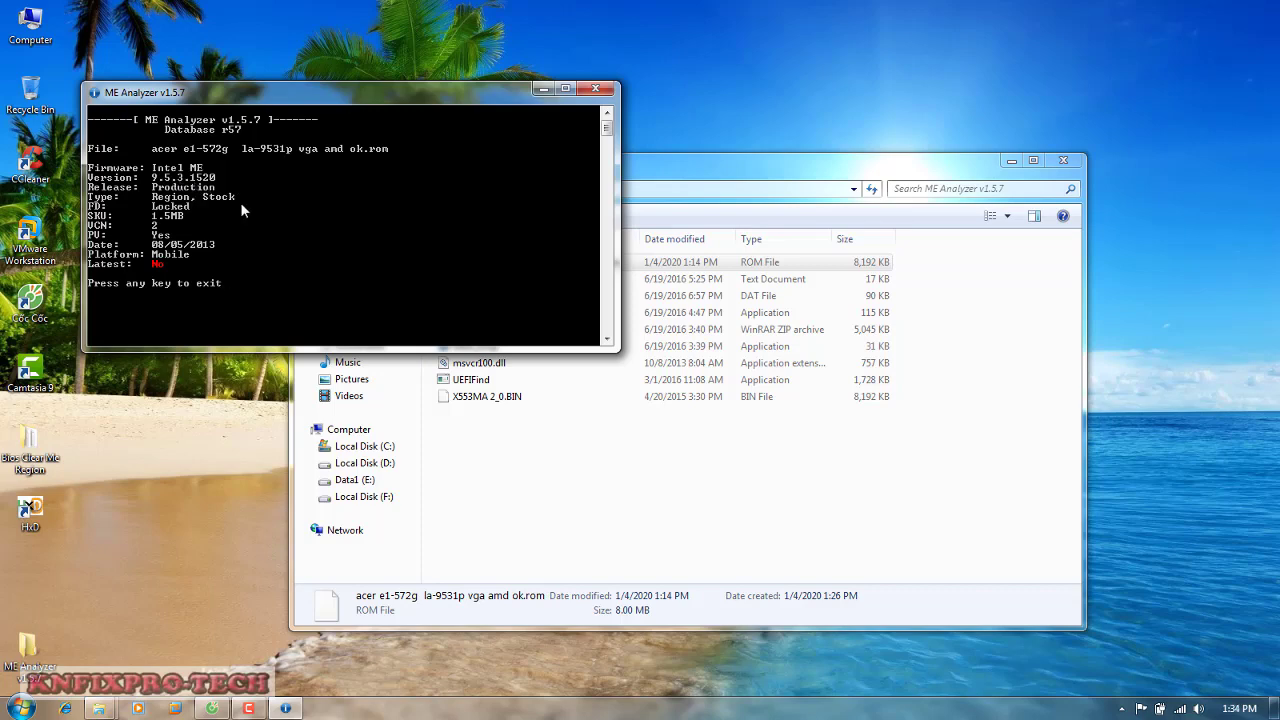
{"action": "left_click", "coordinate": [545, 88]}
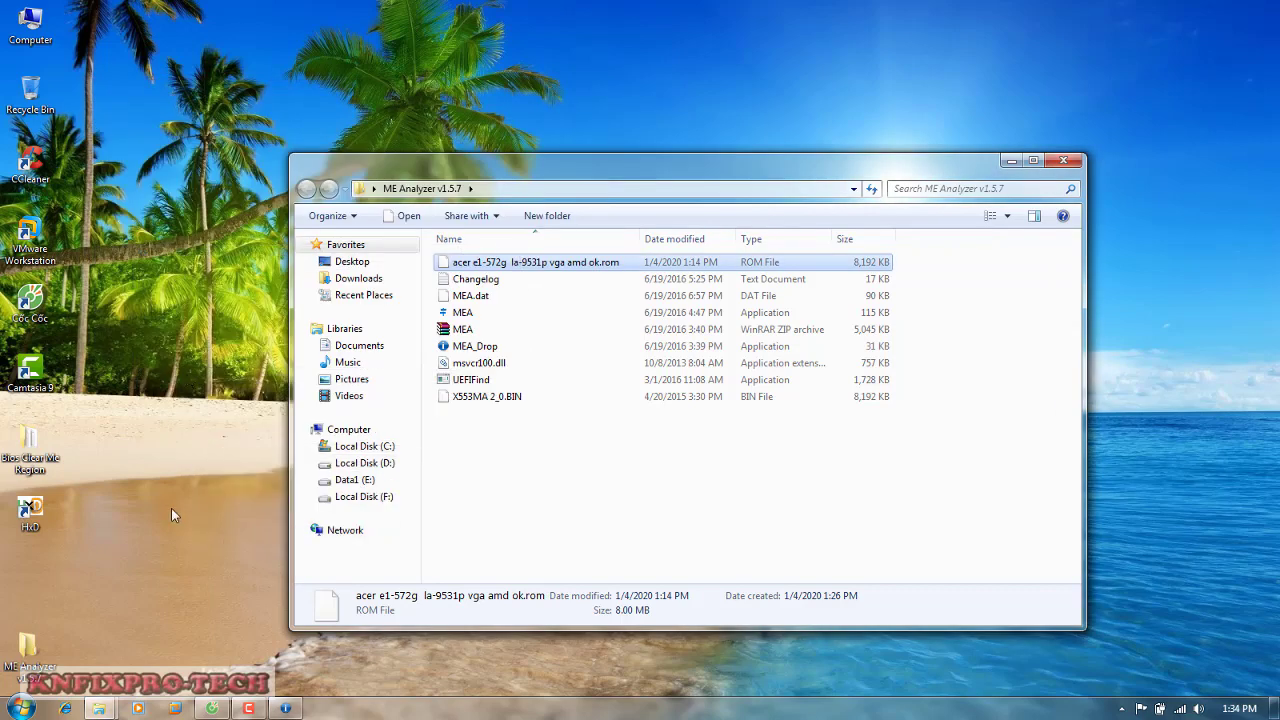
Switch to HxD and open acer e1-572g la-9531p vga amd ok.rom from the ME Analyzer v1.5.7 folder on the desktop
{"action": "double_click", "coordinate": [38, 512]}
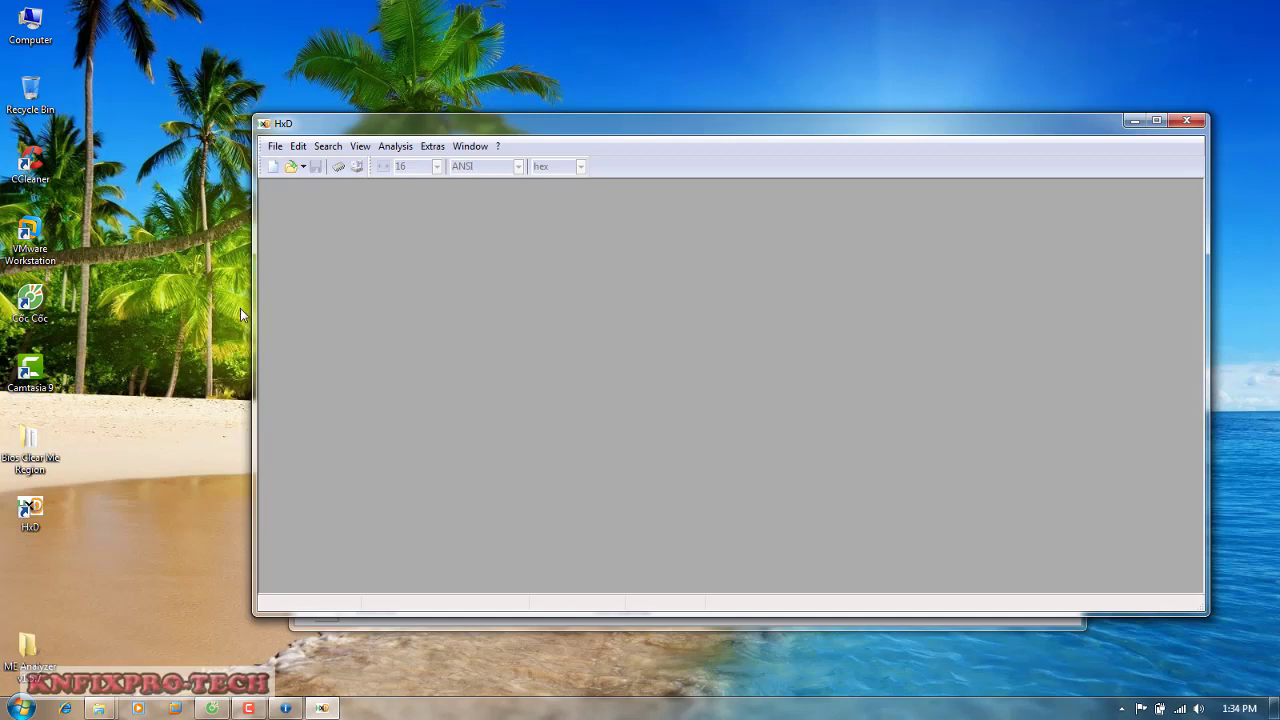
{"action": "left_click", "coordinate": [292, 168]}
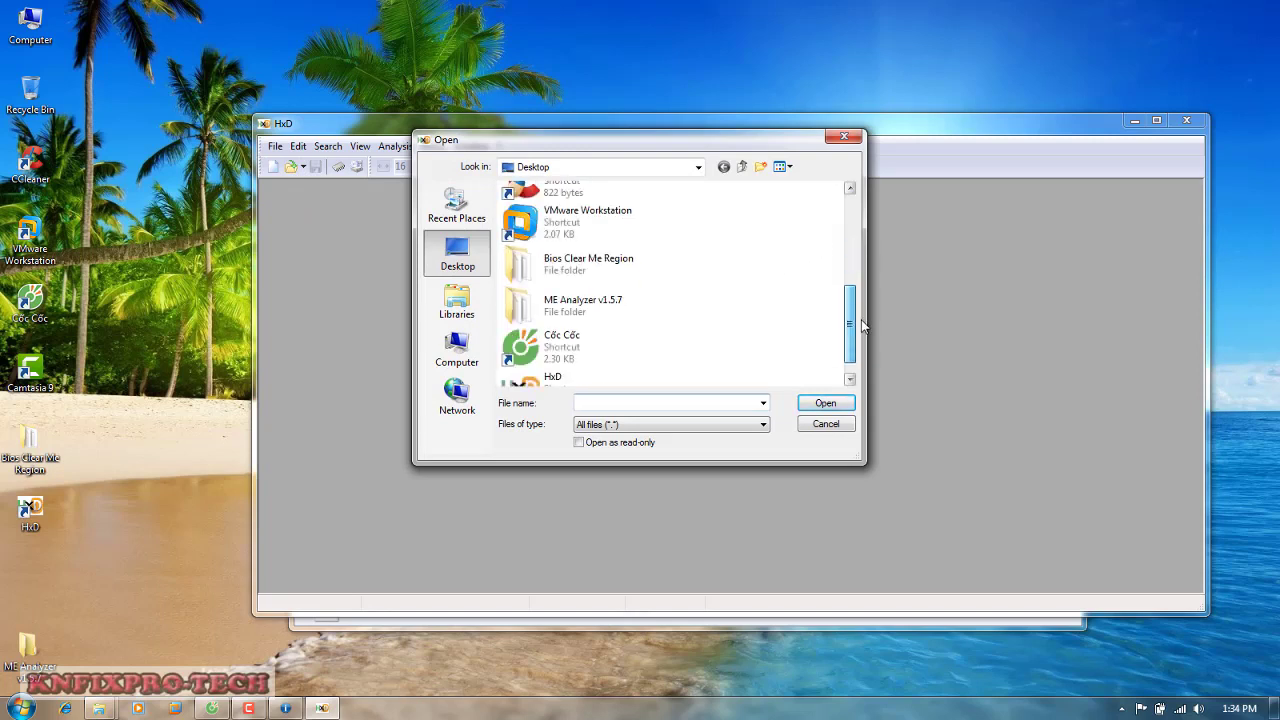
{"action": "double_click", "coordinate": [575, 310]}
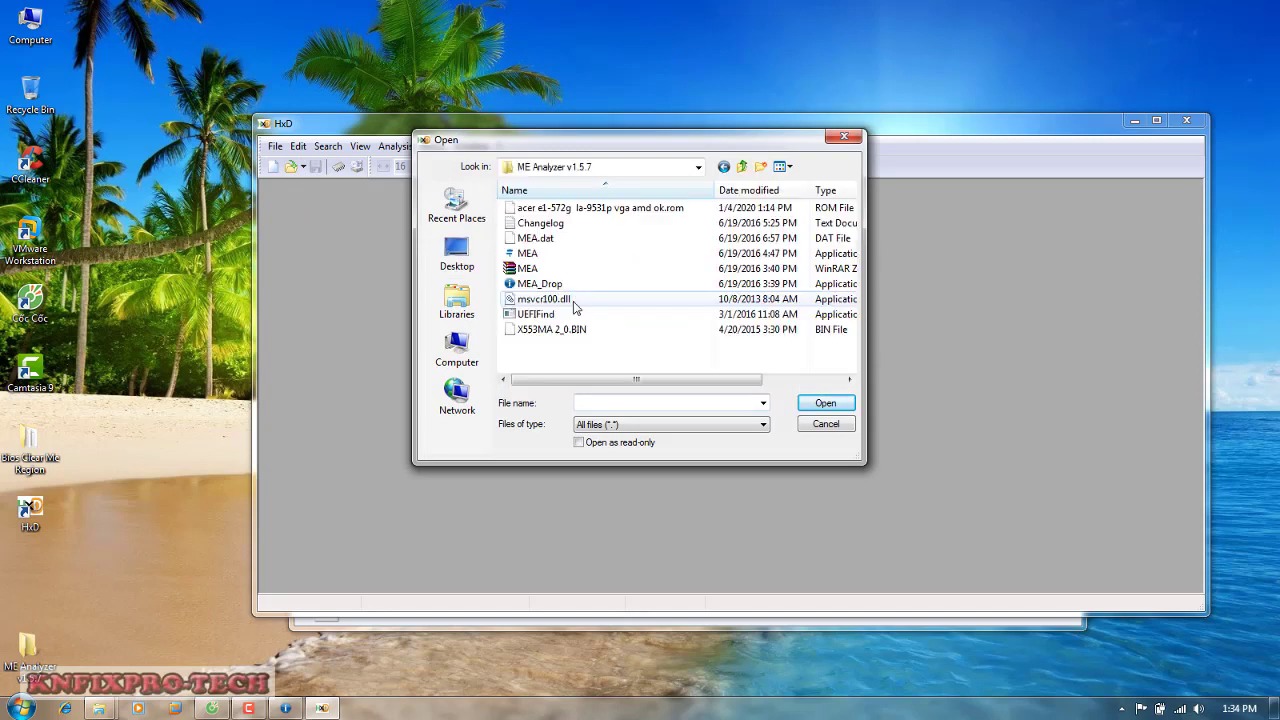
{"action": "double_click", "coordinate": [575, 208]}
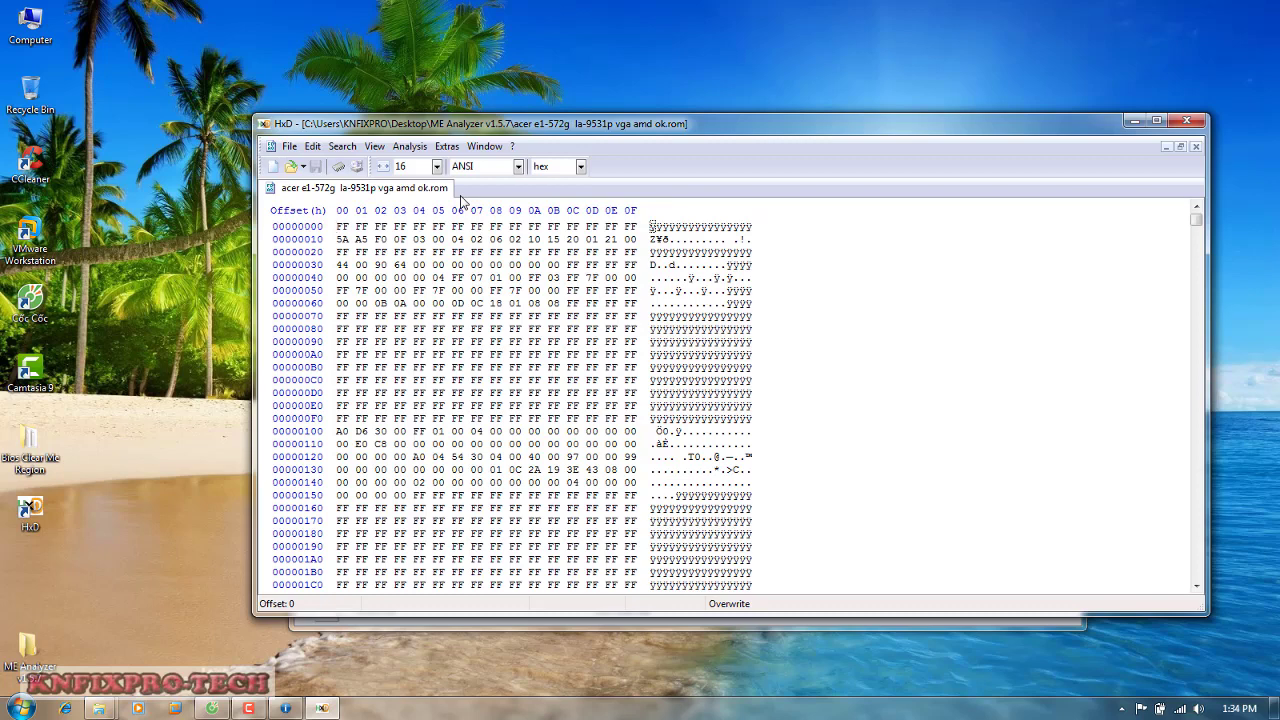
Check the ROM's version in ME Analyzer and open the matching 9.5.3.1520_1.5MB_PRD_RGN.bin from E:\Tools Clear Me\Intel ME 9.5 Firmware Repository Pack r12 in HxD
{"action": "left_click", "coordinate": [288, 707]}
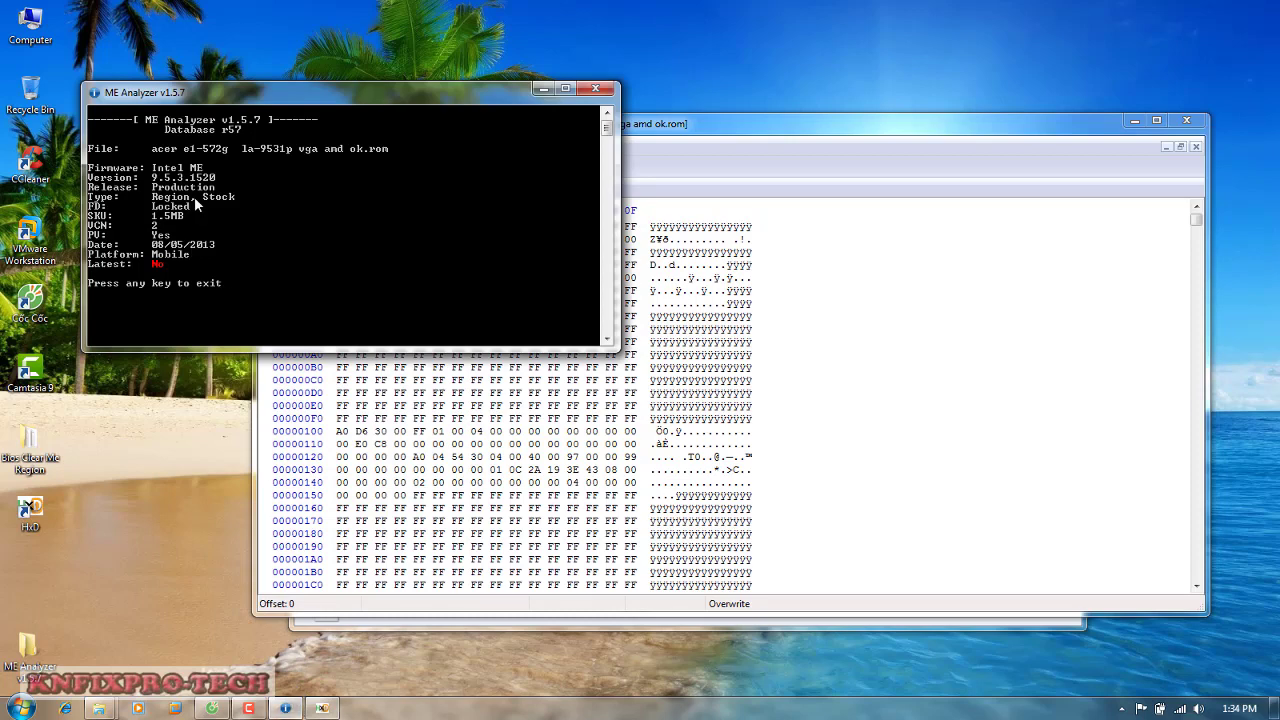
{"action": "left_click", "coordinate": [543, 89]}
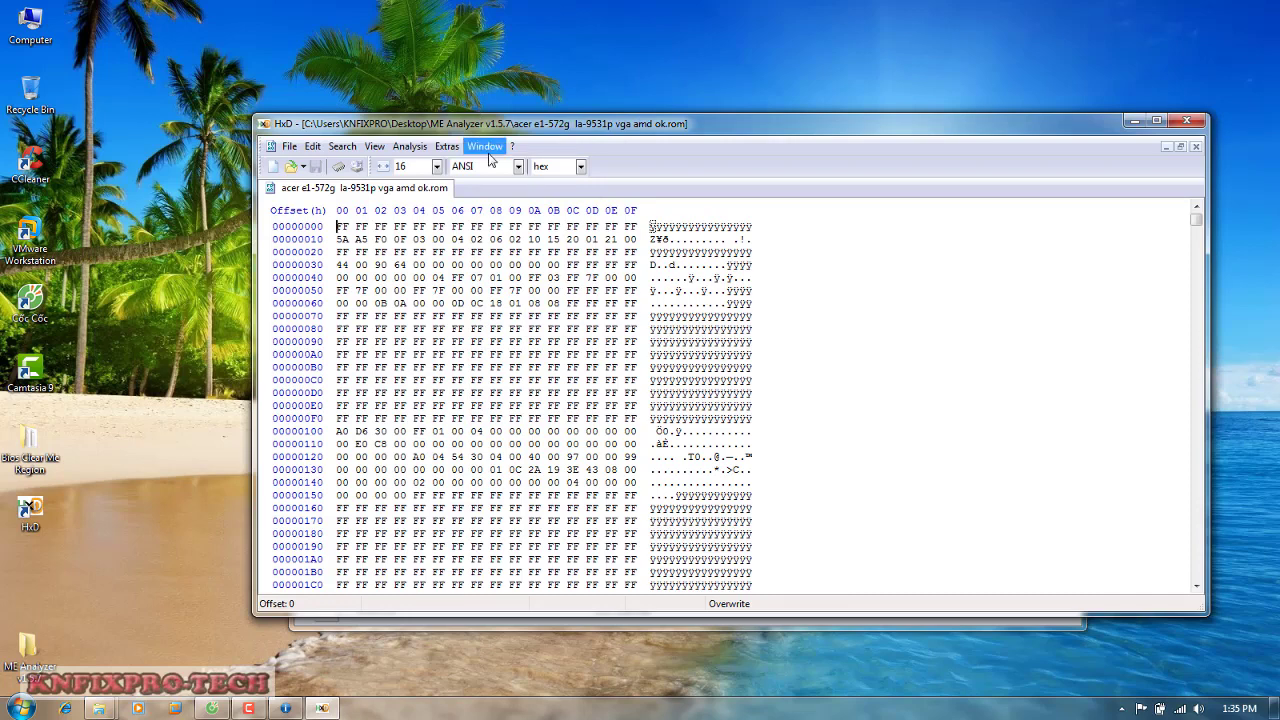
{"action": "left_click", "coordinate": [291, 168]}
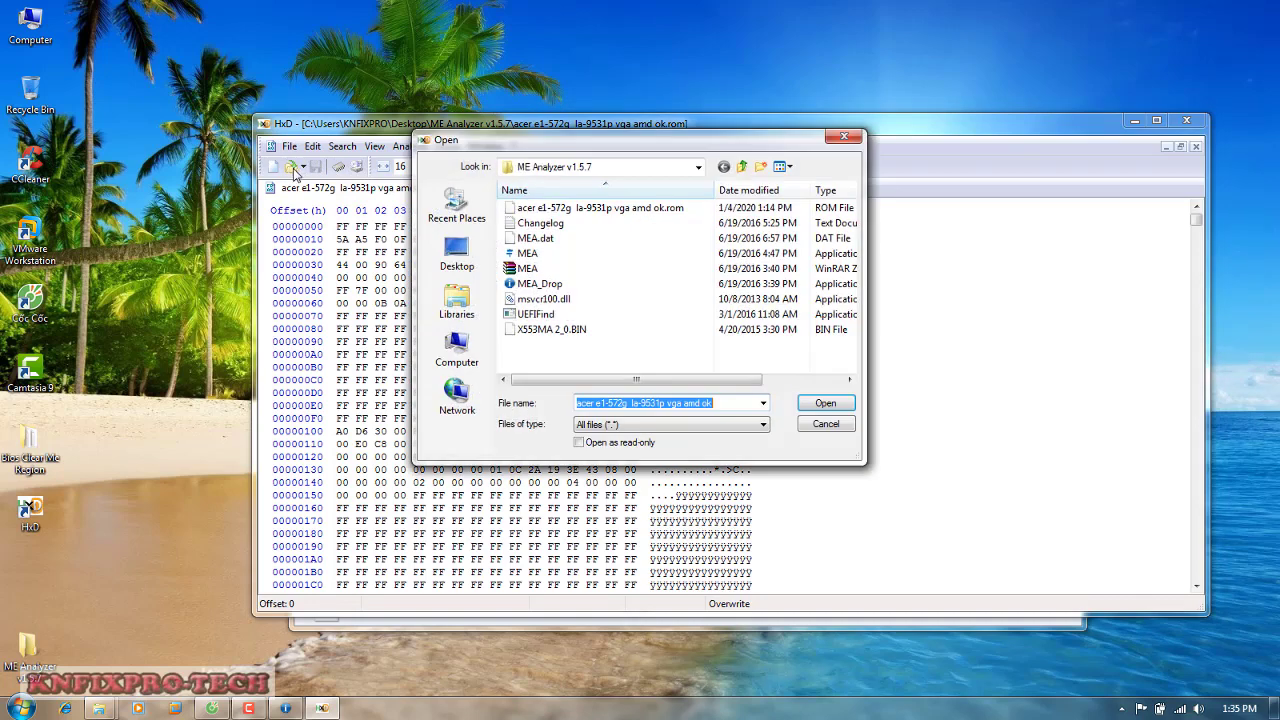
{"action": "left_click", "coordinate": [457, 350]}
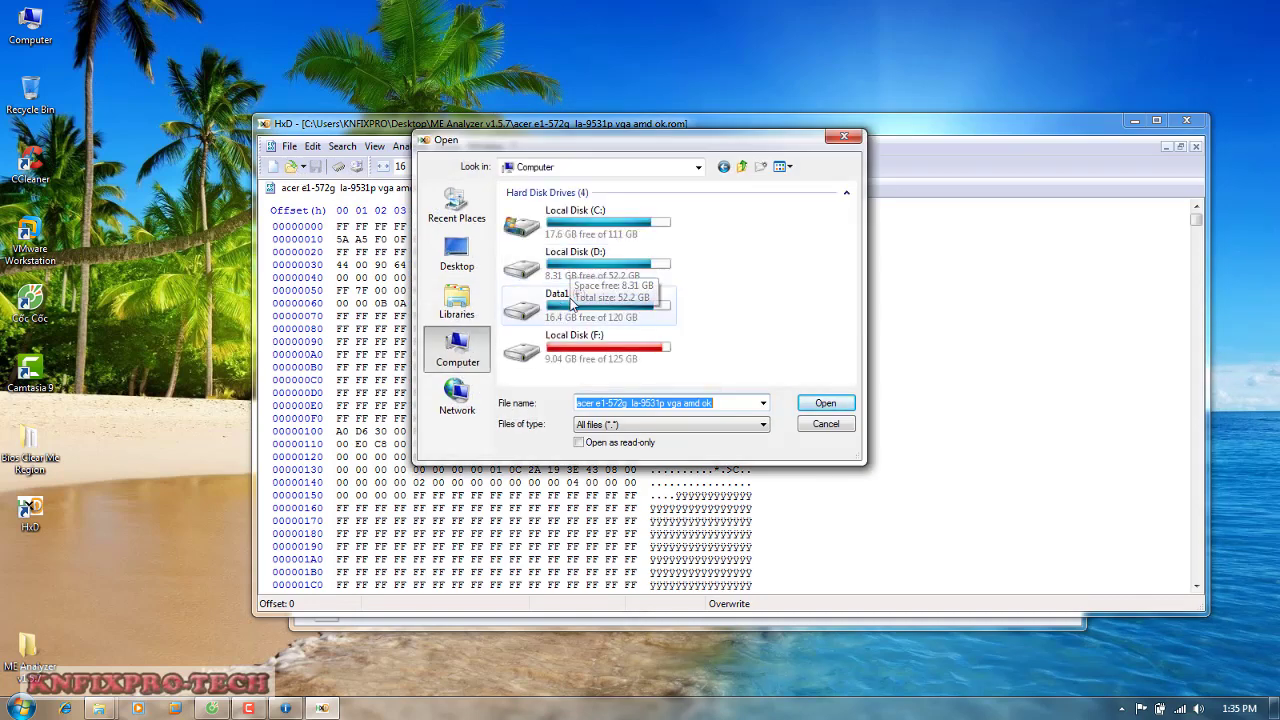
{"action": "double_click", "coordinate": [571, 292]}
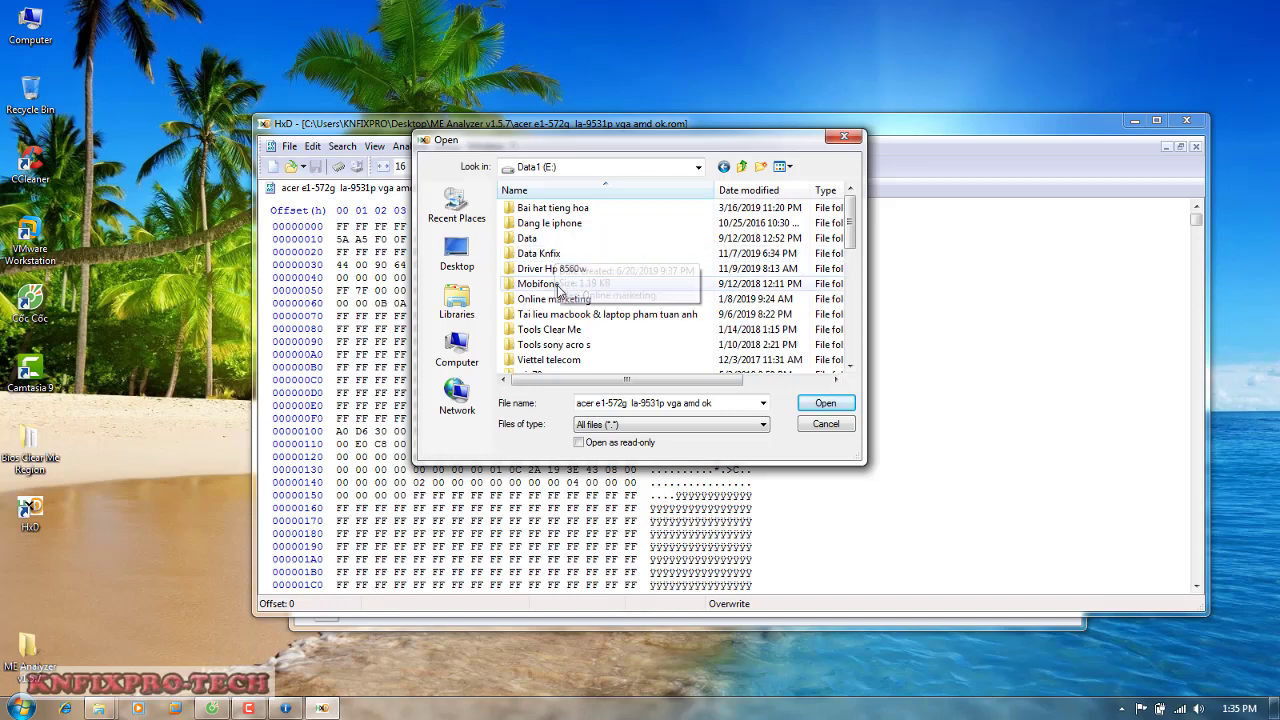
{"action": "double_click", "coordinate": [550, 330]}
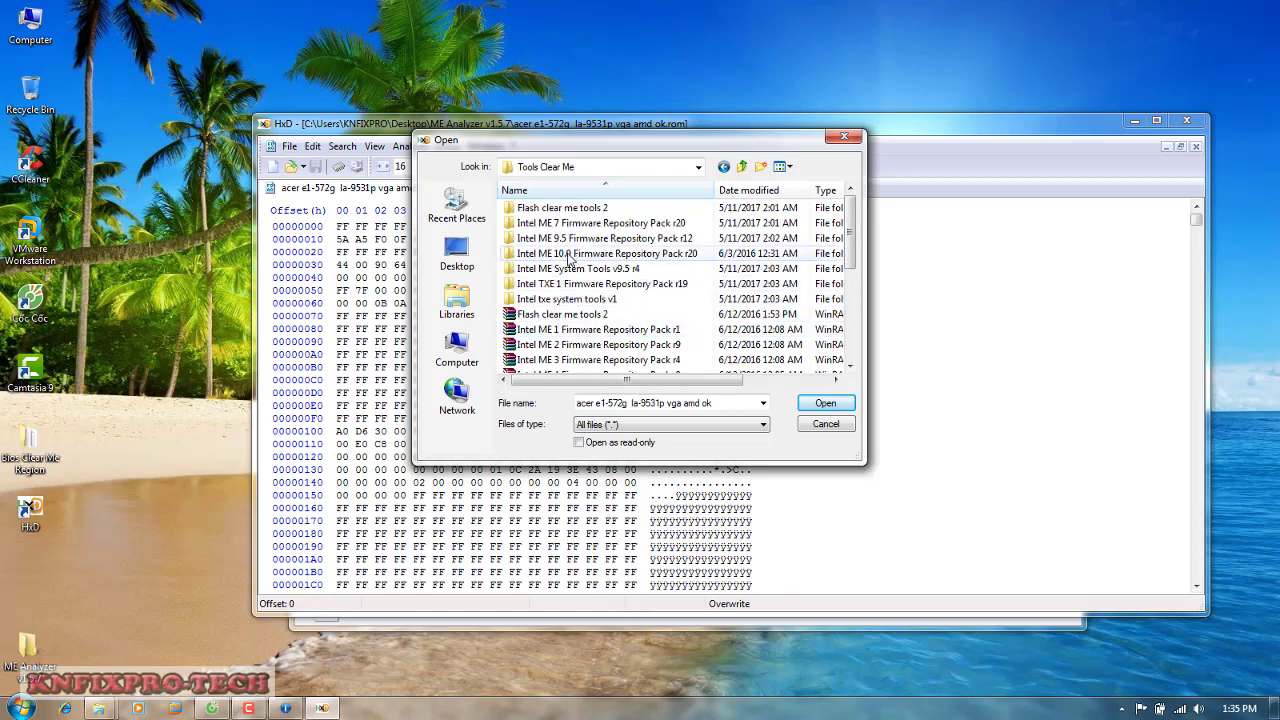
{"action": "double_click", "coordinate": [572, 240]}
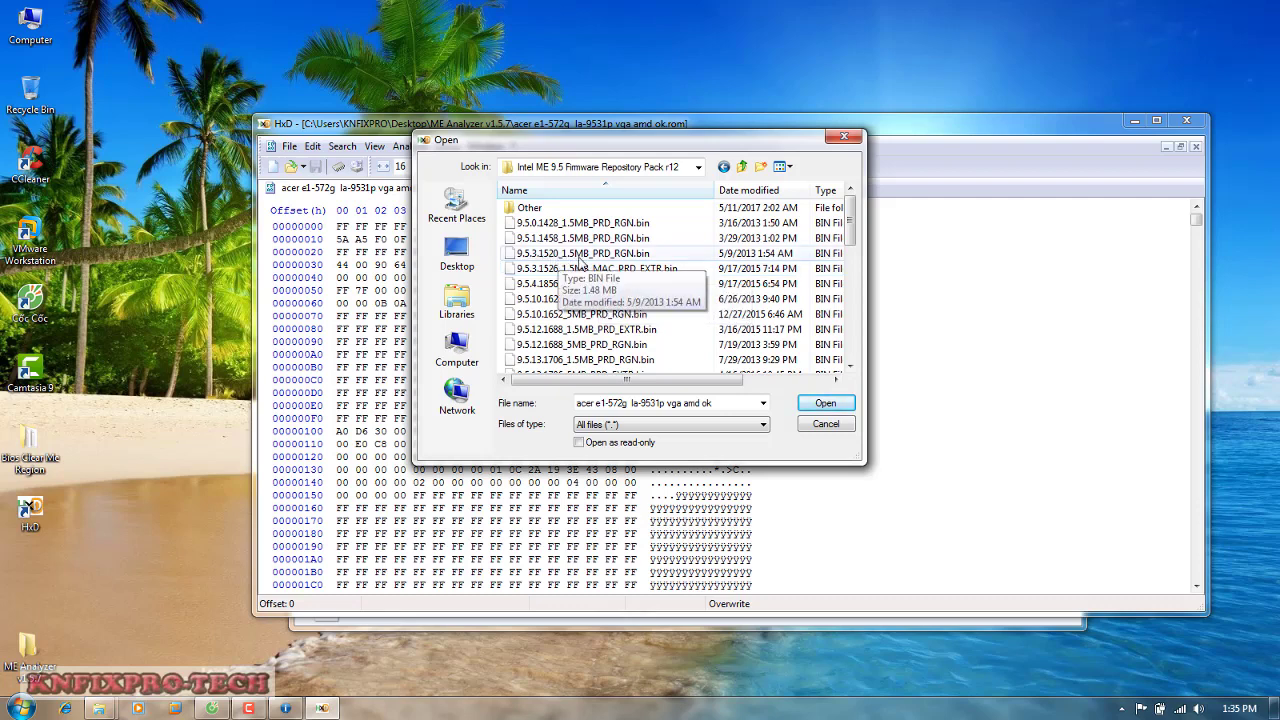
{"action": "double_click", "coordinate": [605, 258]}
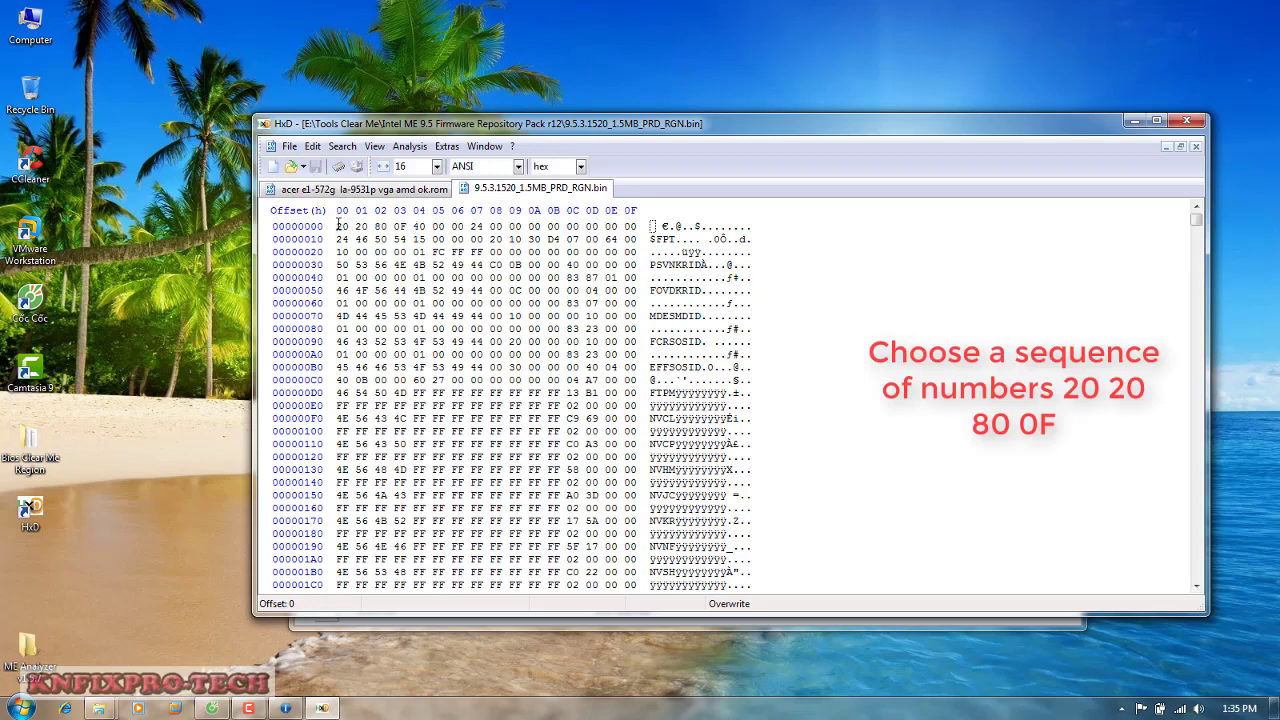
Copy the first four bytes, 20 20 80 0F, of the Intel ME file and search forward for them as hex-values in the acer ROM
{"action": "left_click_drag", "start_coordinate": [338, 226], "coordinate": [410, 226]}
{"action": "key", "text": "ctrl+c"}
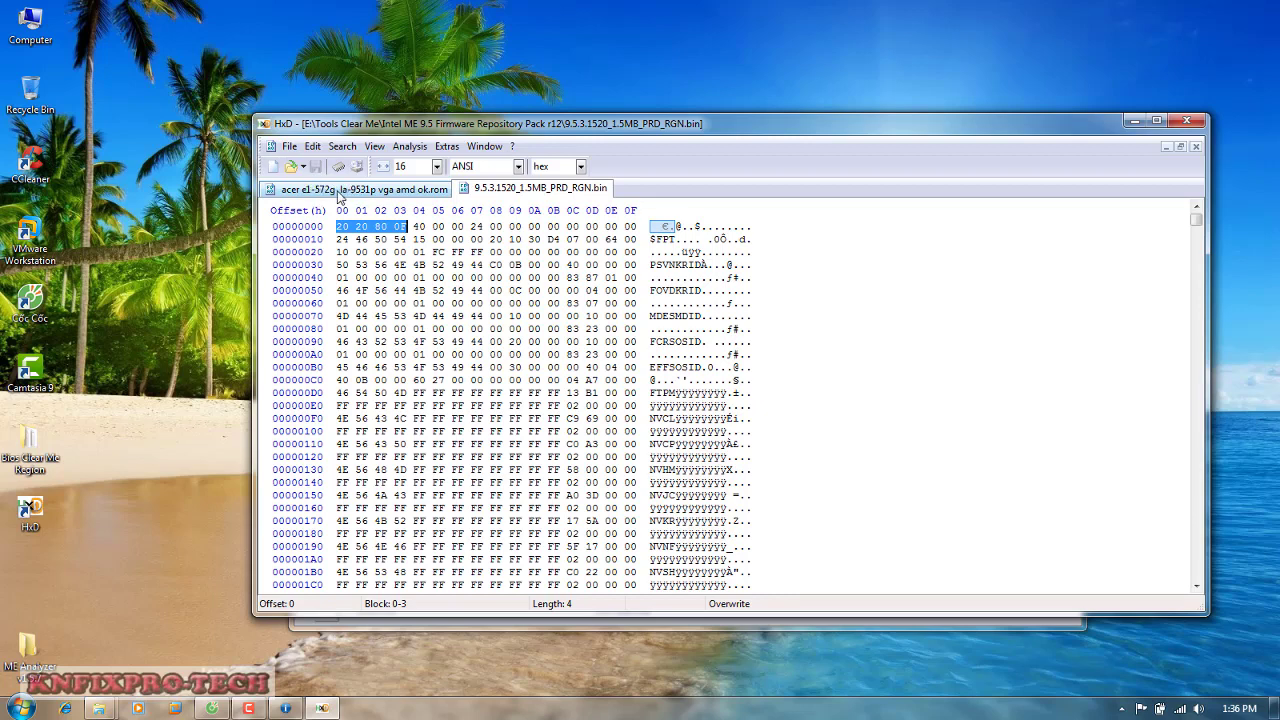
{"action": "left_click", "coordinate": [340, 190]}
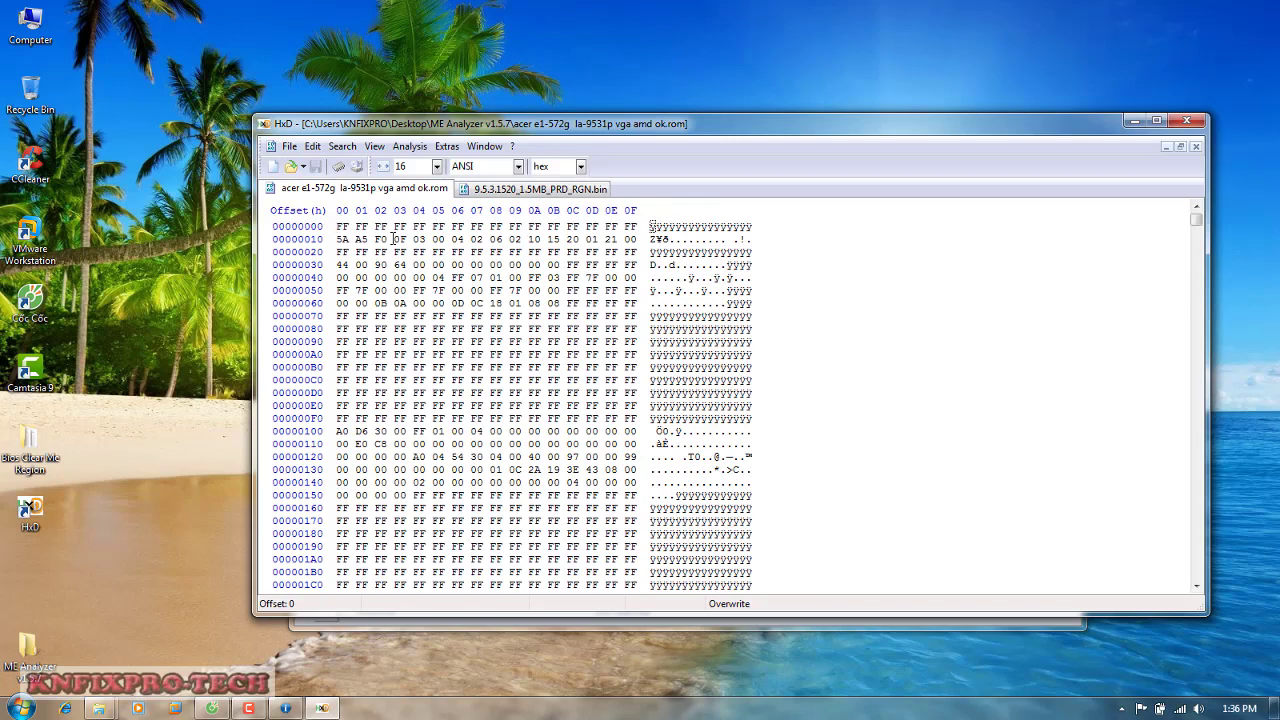
{"action": "key", "text": "ctrl+f"}
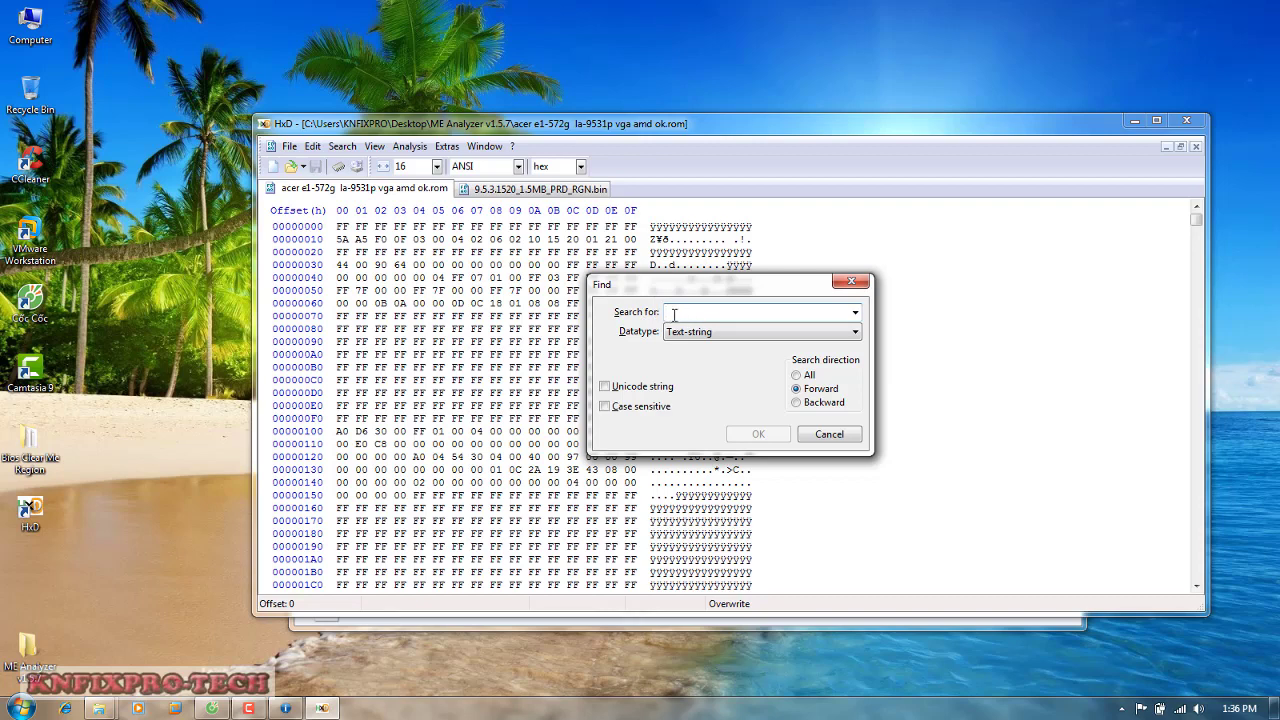
{"action": "key", "text": "ctrl+v"}
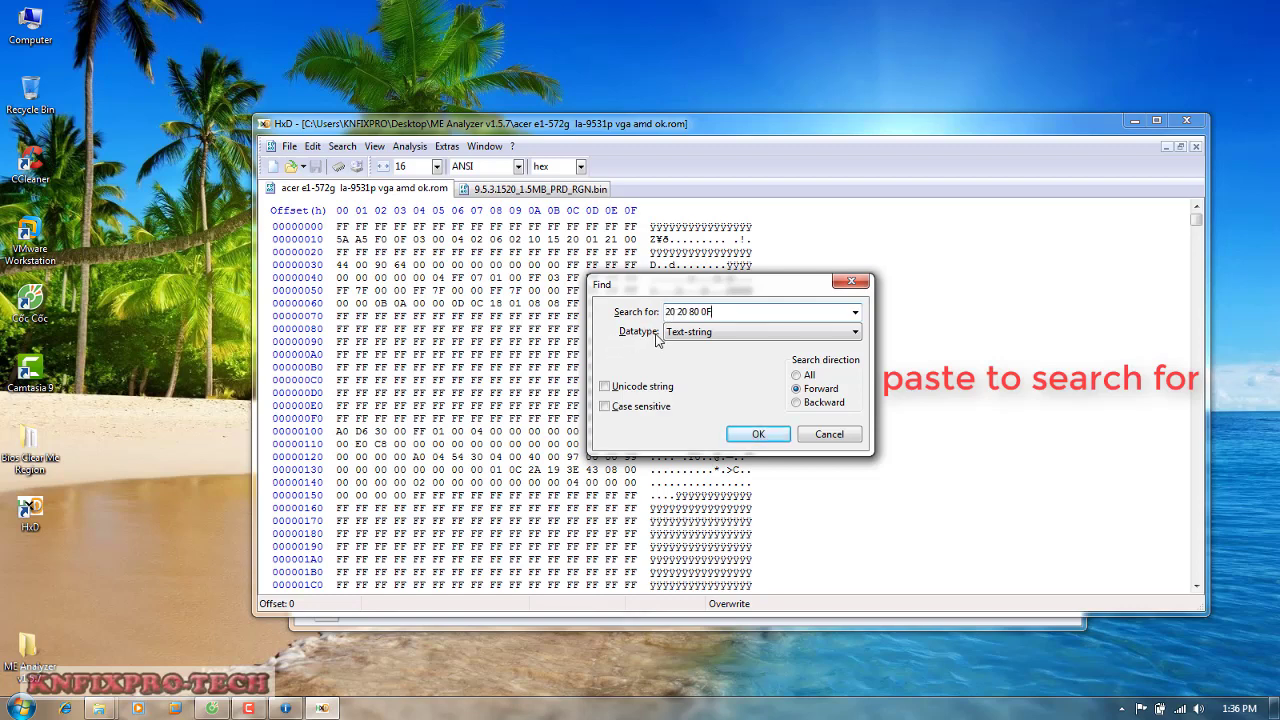
{"action": "left_click", "coordinate": [672, 334]}
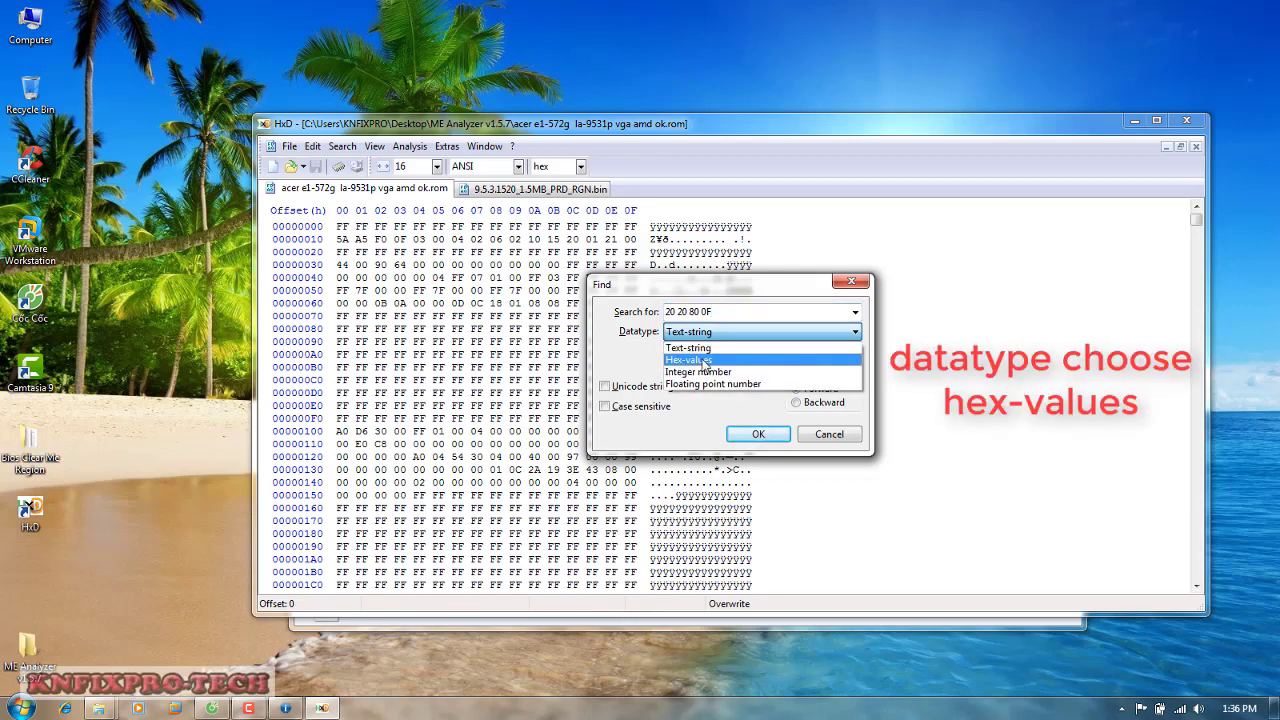
{"action": "left_click", "coordinate": [705, 360]}
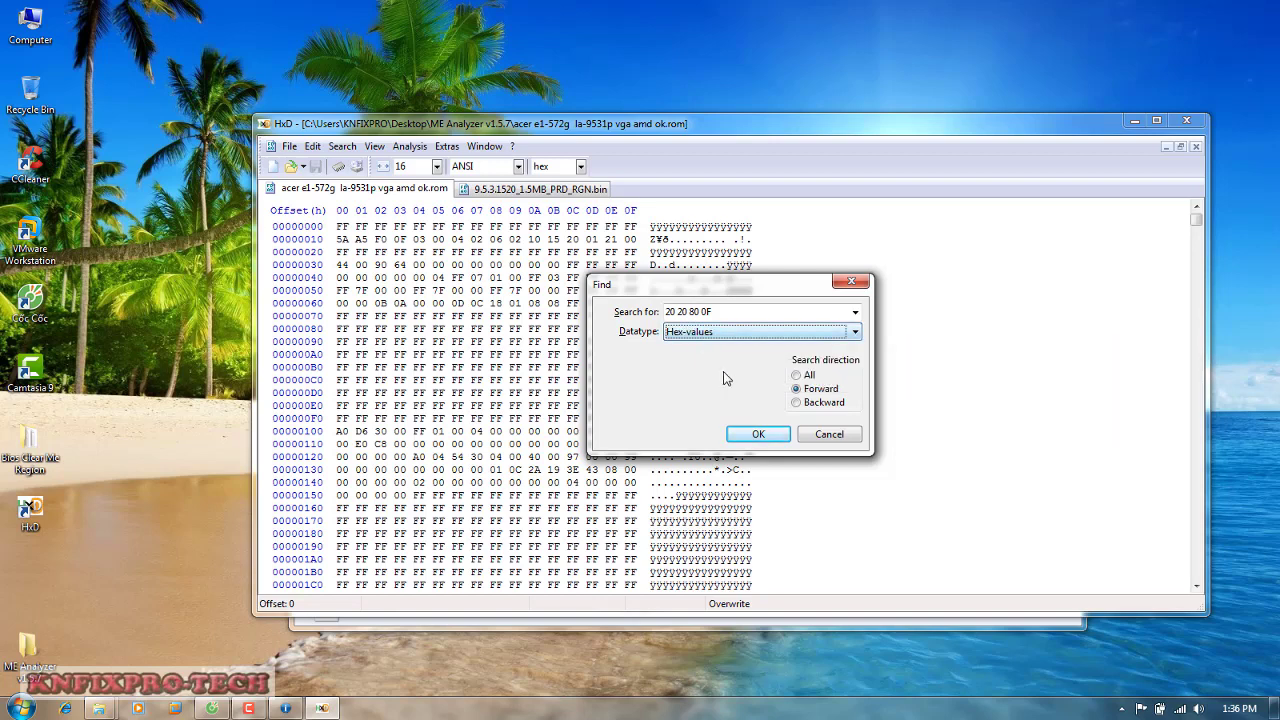
{"action": "left_click", "coordinate": [758, 434]}
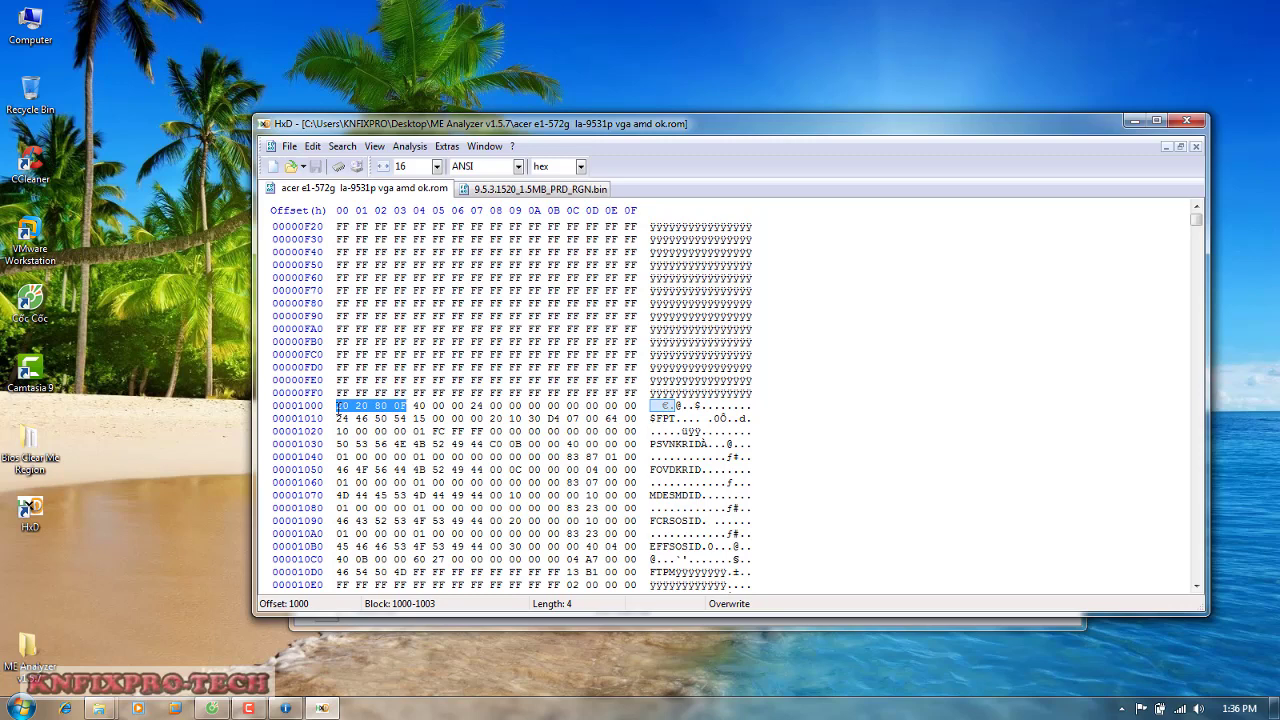
Overwrite the acer ROM's ME region, starting at the matched bytes at offset 1000, with the entire contents of 9.5.3.1520_1.5MB_PRD_RGN.bin
{"action": "left_click", "coordinate": [338, 406]}
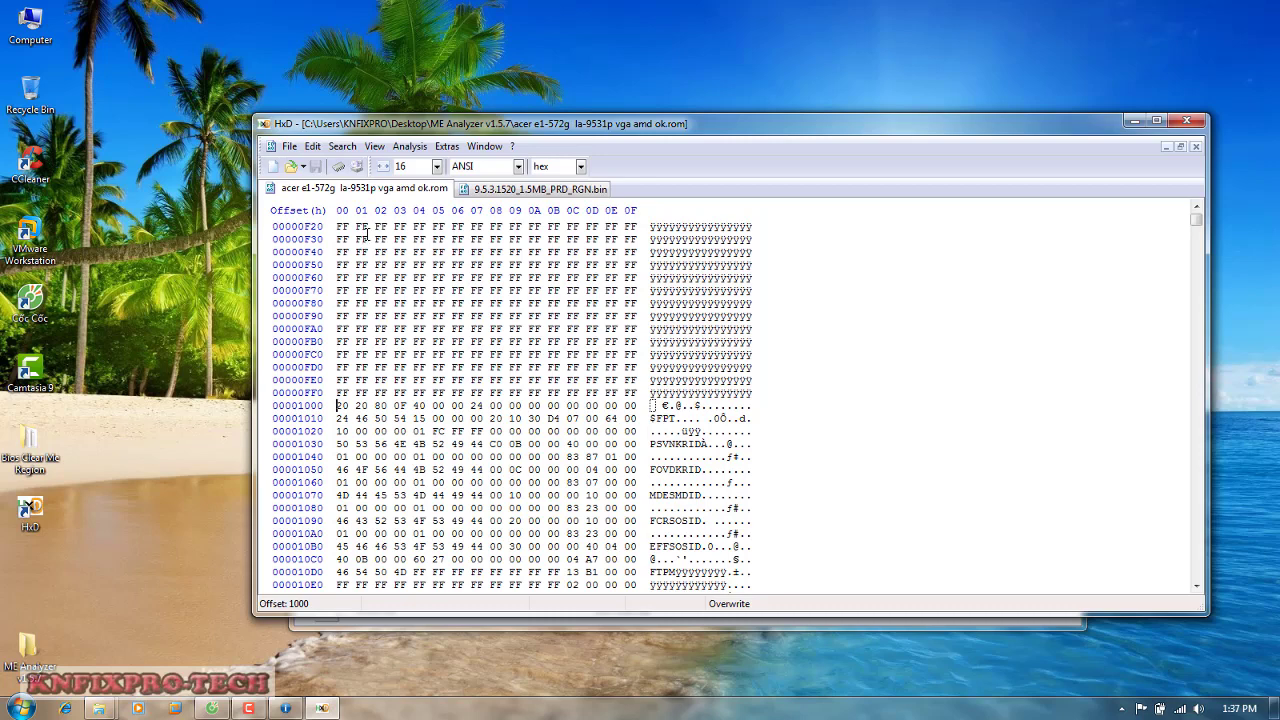
{"action": "left_click", "coordinate": [519, 196]}
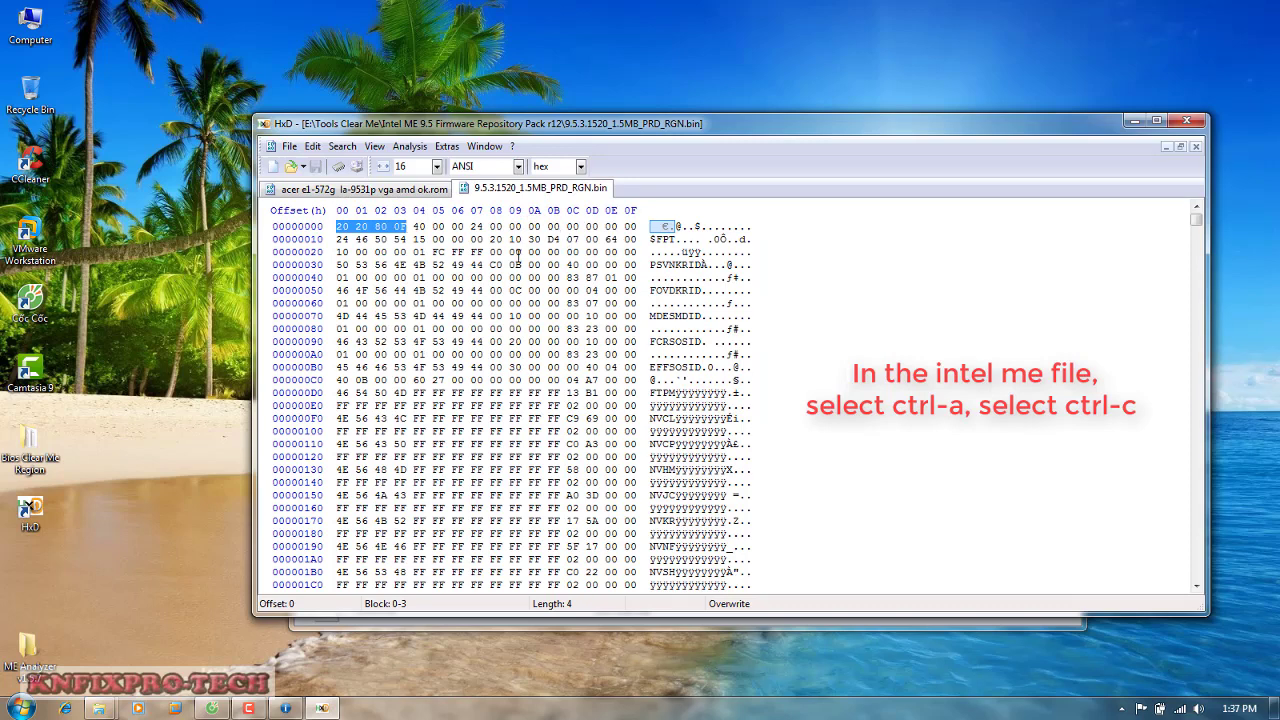
{"action": "key", "text": "ctrl+a"}
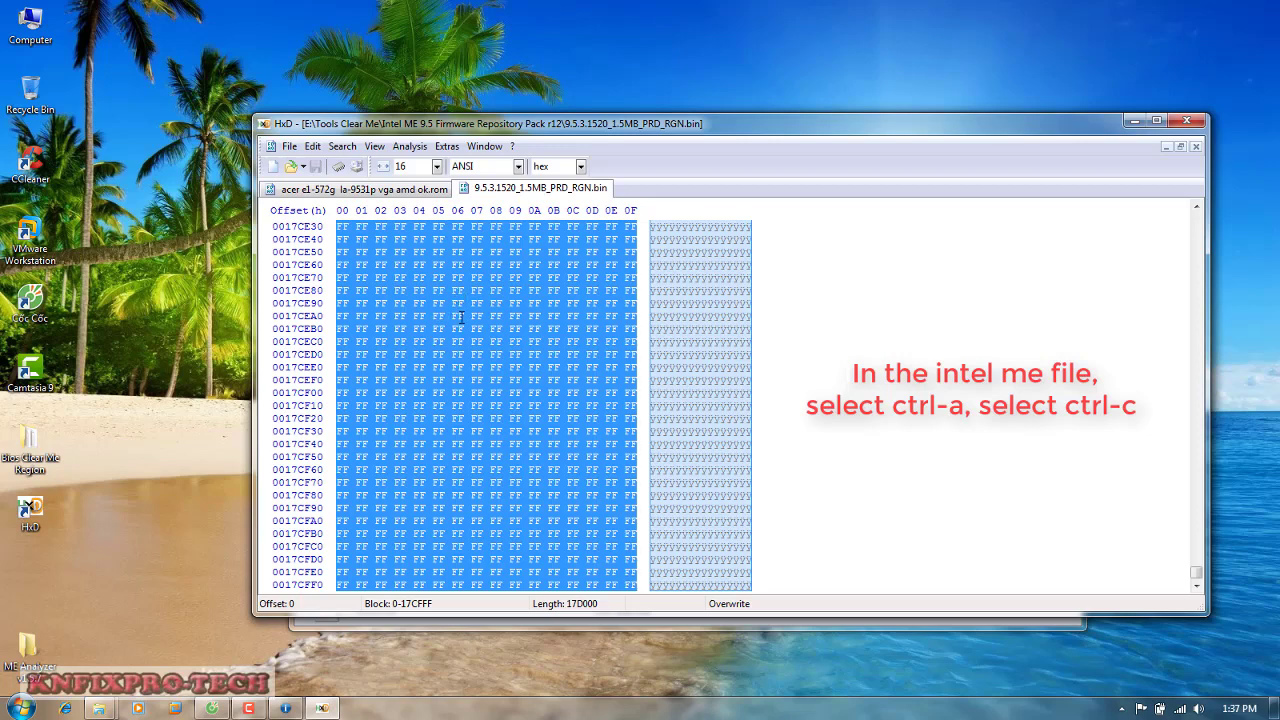
{"action": "left_click", "coordinate": [340, 198]}
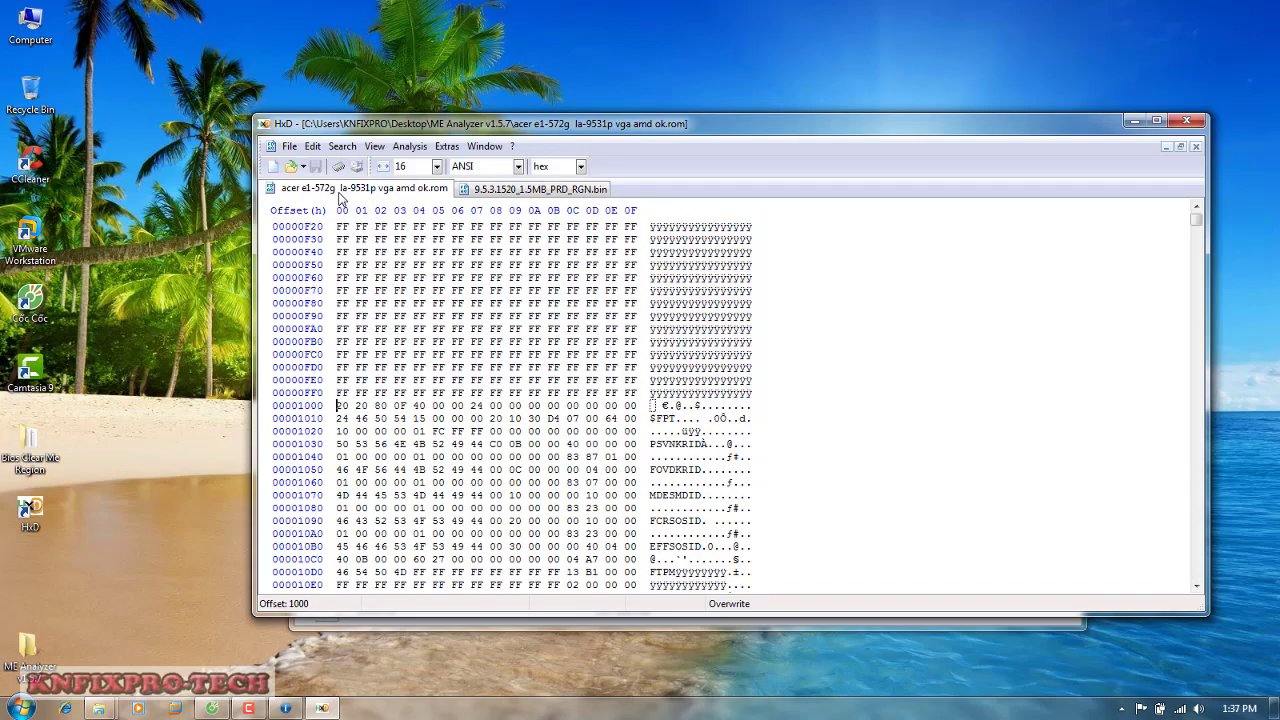
{"action": "key", "text": "Escape"}
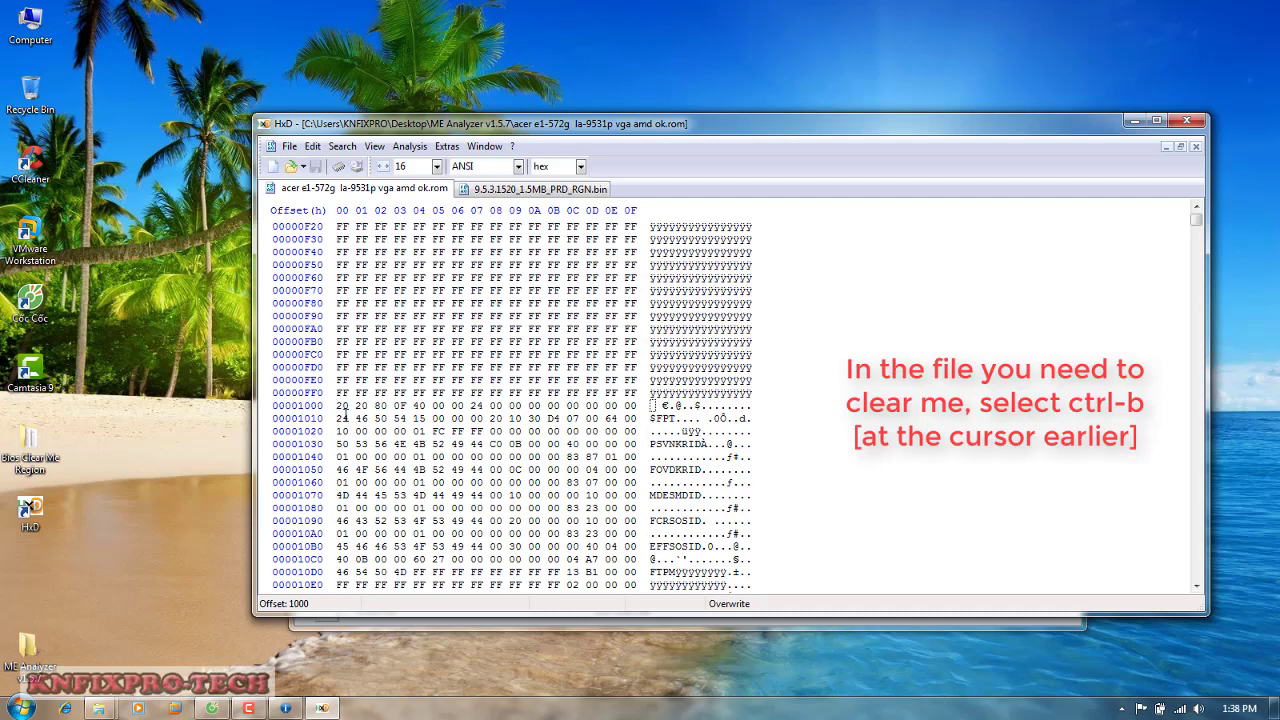
{"action": "key", "text": "ctrl+b"}
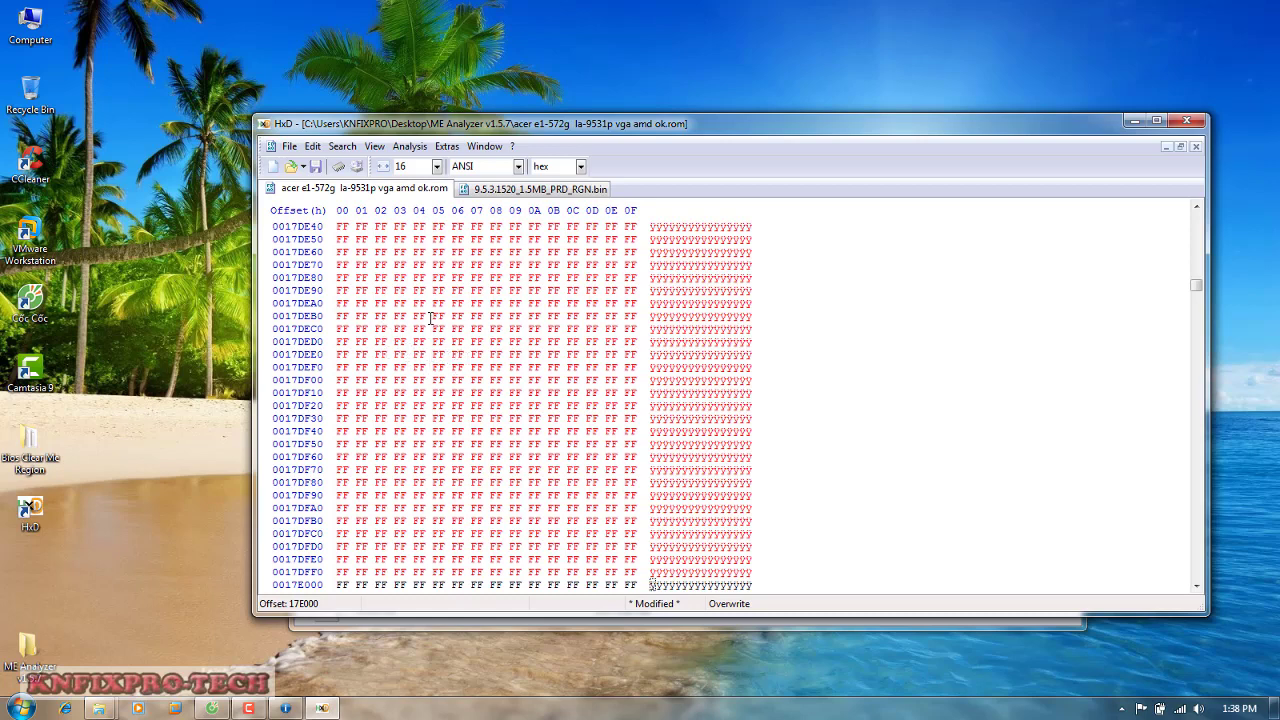
Save a copy of the modified ROM to the desktop as "acer e1-572g la-9531p vga amd ok clear me"
{"action": "left_click", "coordinate": [287, 150]}
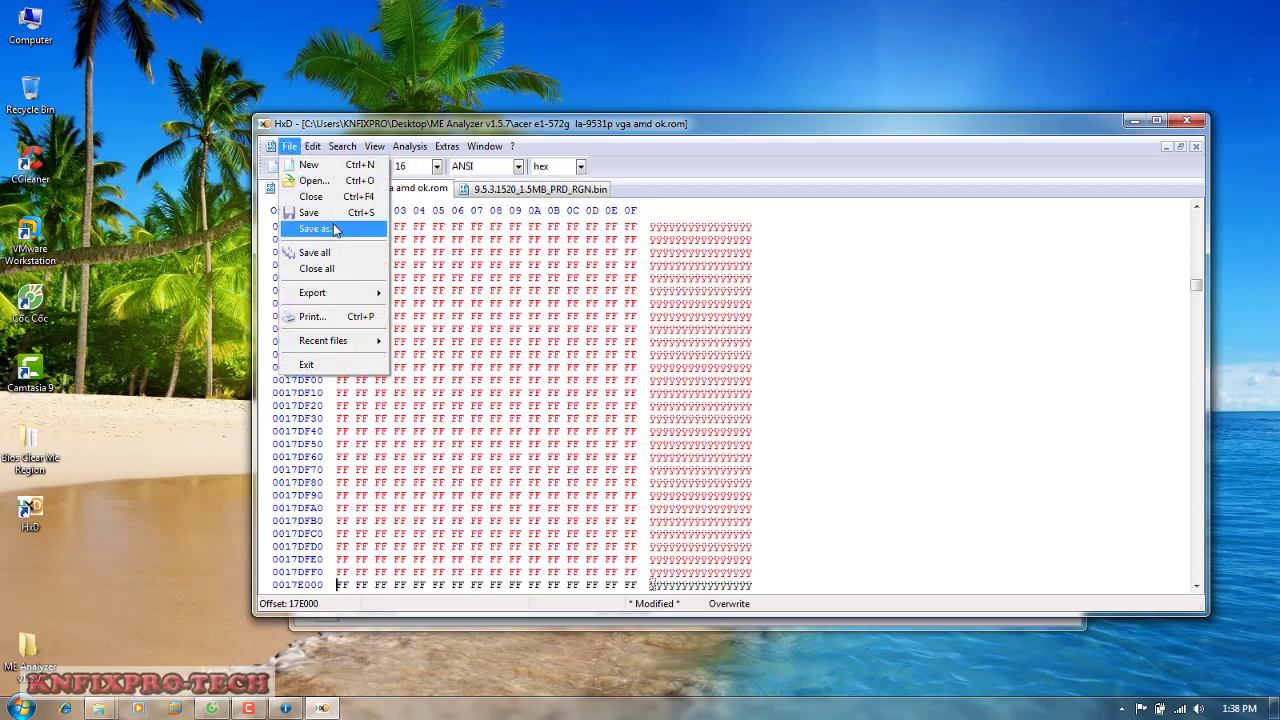
{"action": "left_click", "coordinate": [335, 230]}
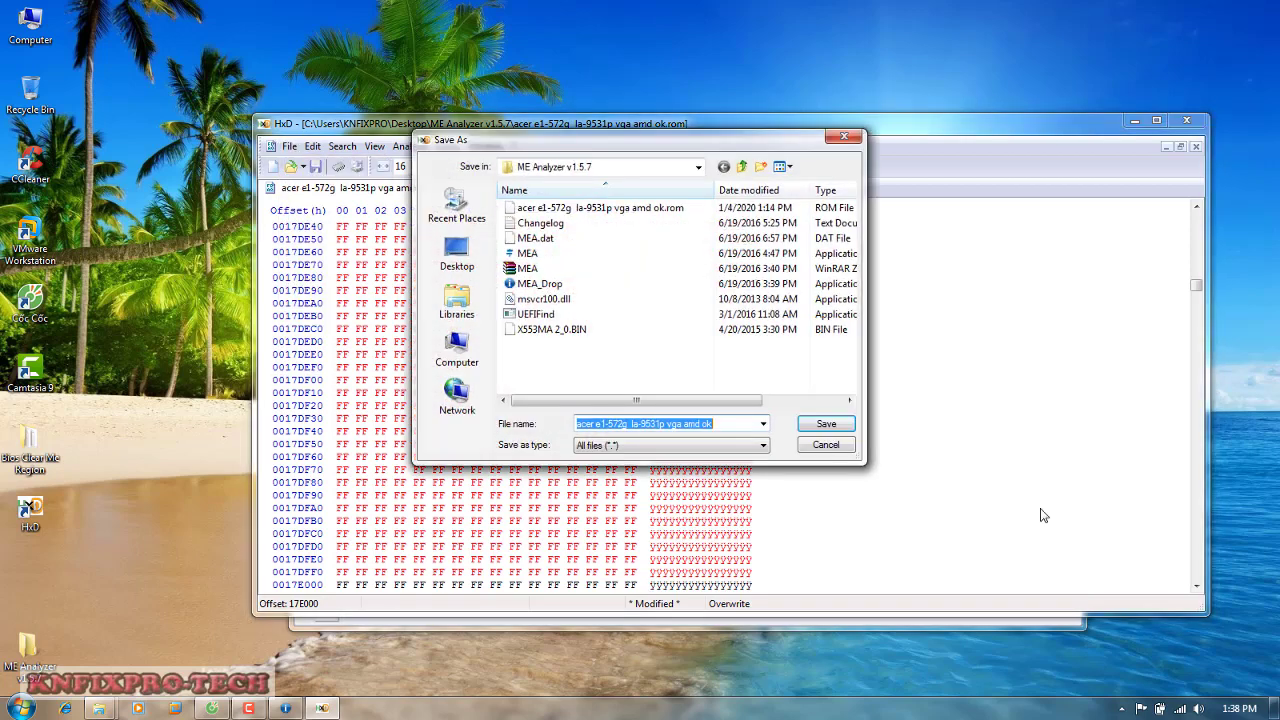
{"action": "left_click", "coordinate": [731, 427]}
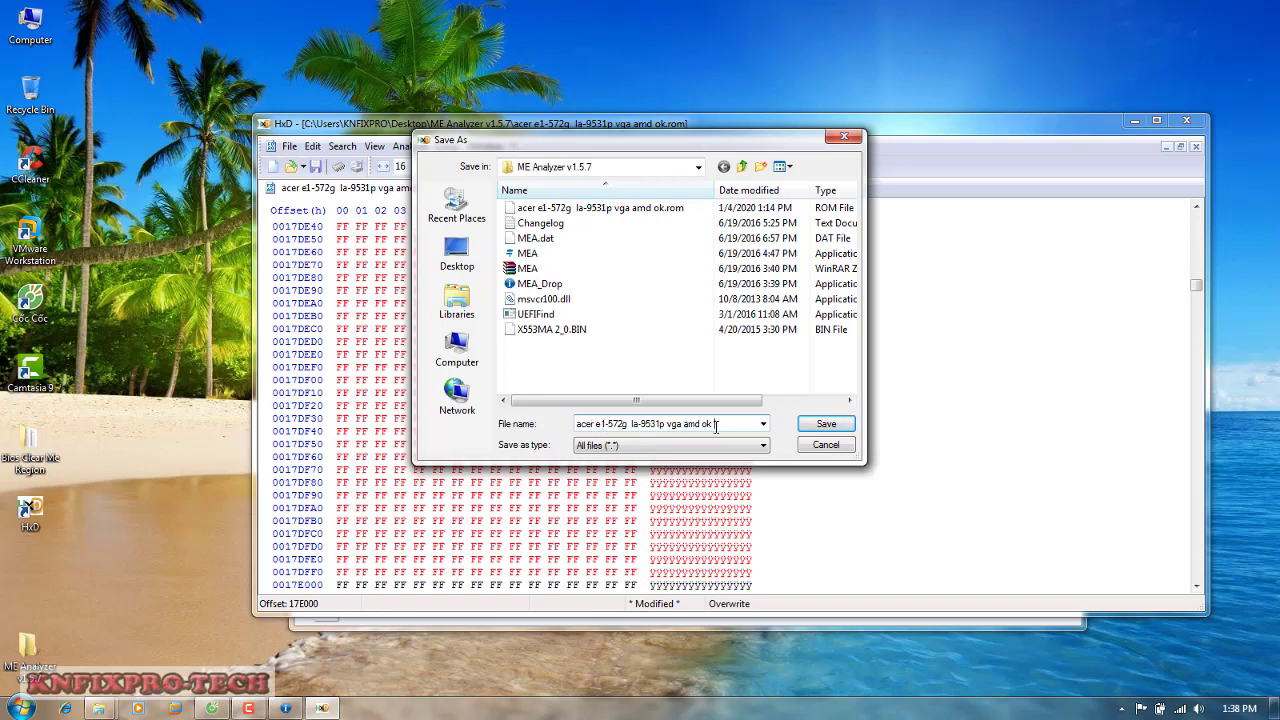
{"action": "type", "text": "1"}
{"action": "type", "text": "lear me"}
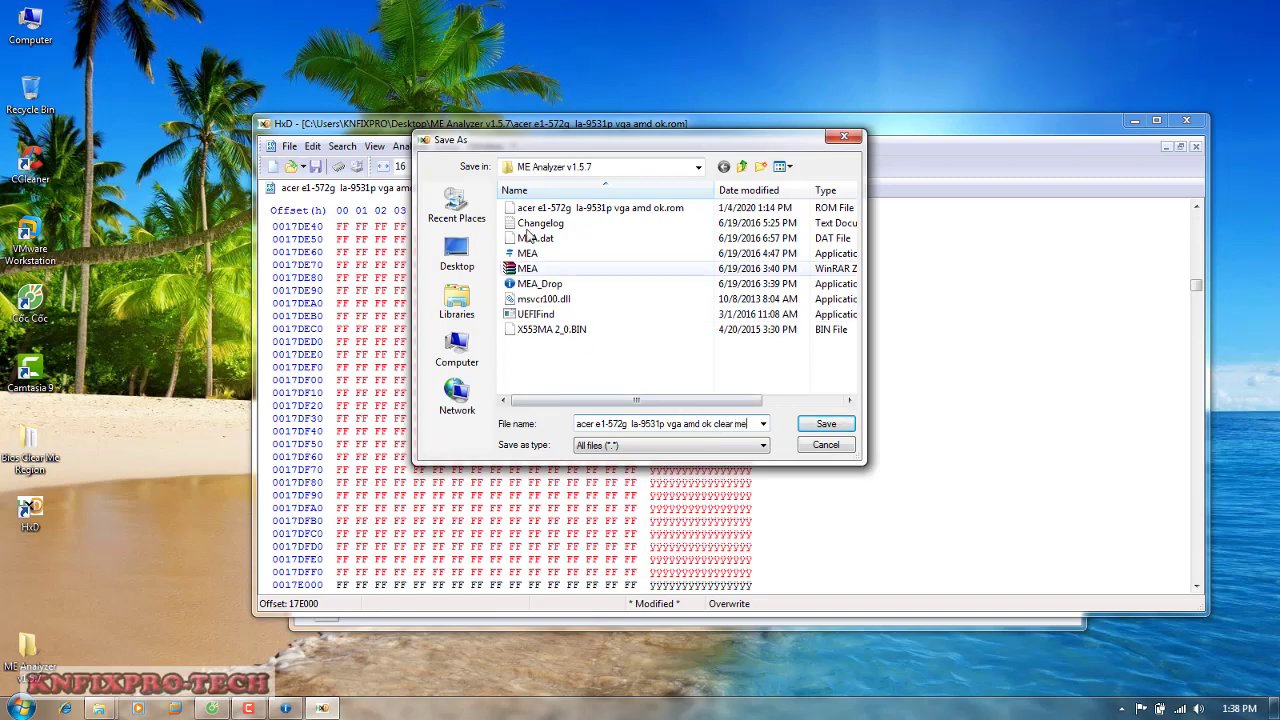
{"action": "left_click", "coordinate": [455, 256]}
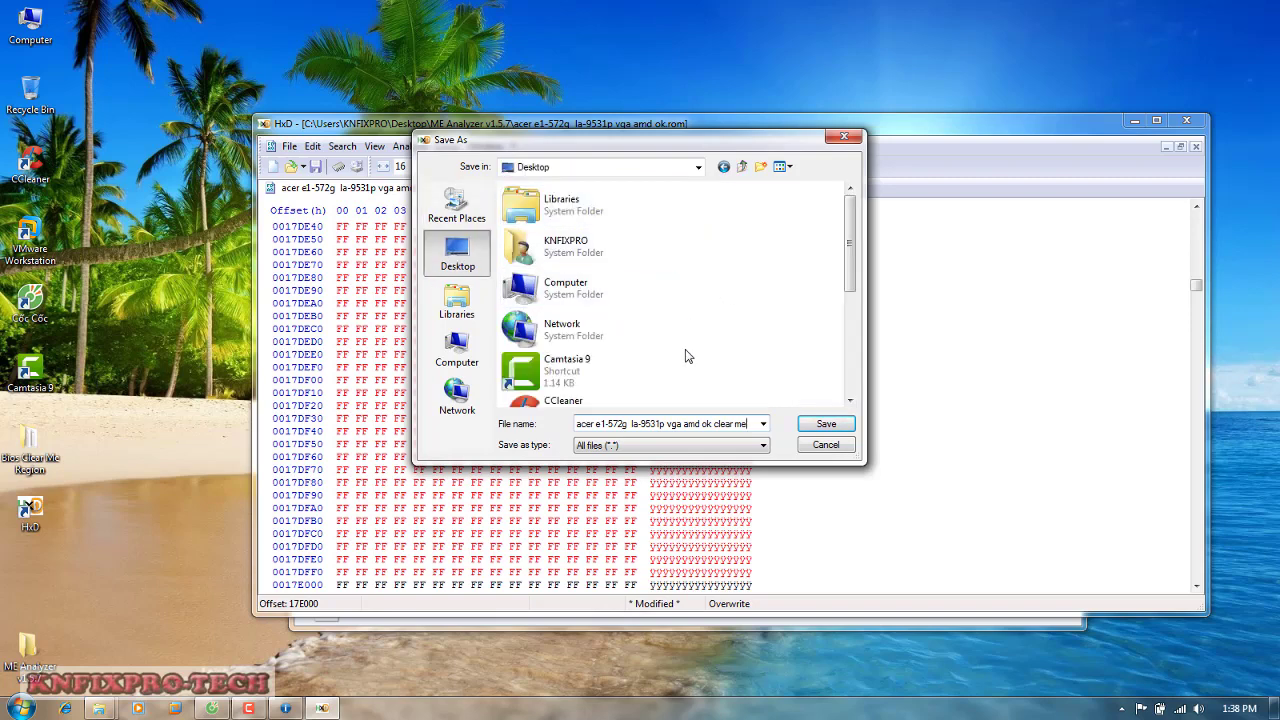
{"action": "left_click", "coordinate": [823, 425]}
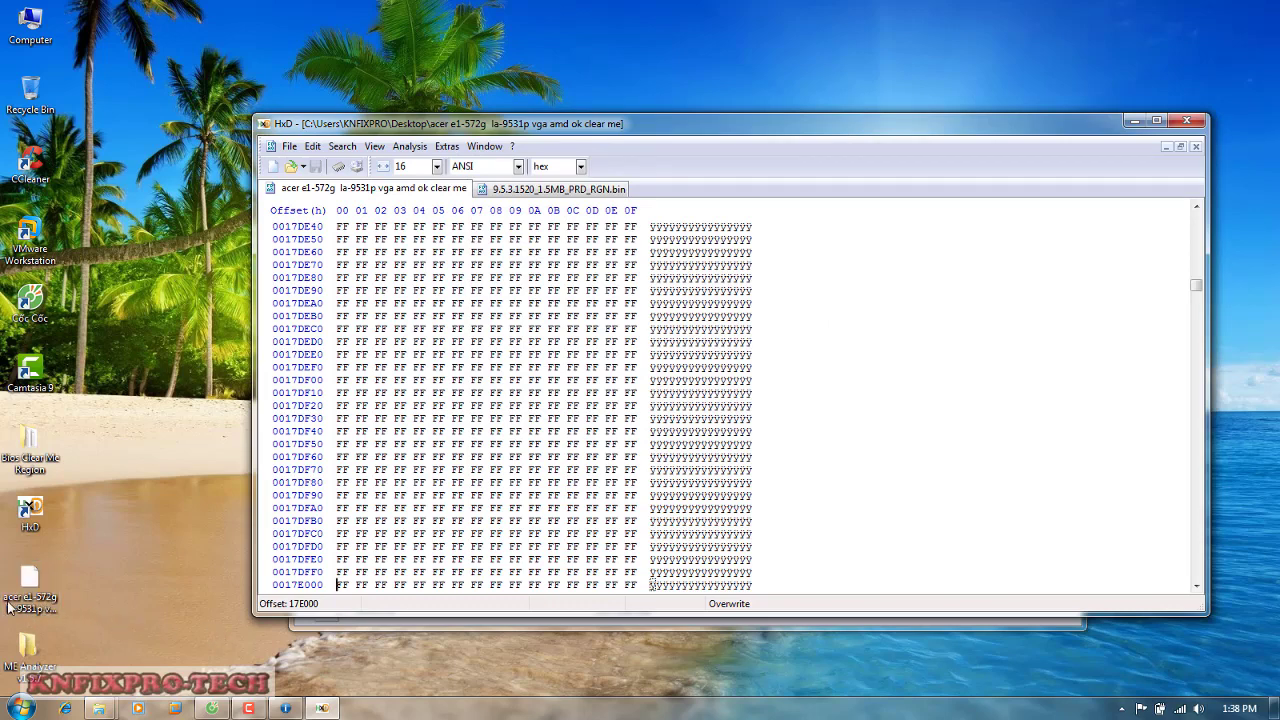
Check the file size of the saved "clear me" copy on the desktop in its file properties
{"action": "left_click", "coordinate": [45, 602]}
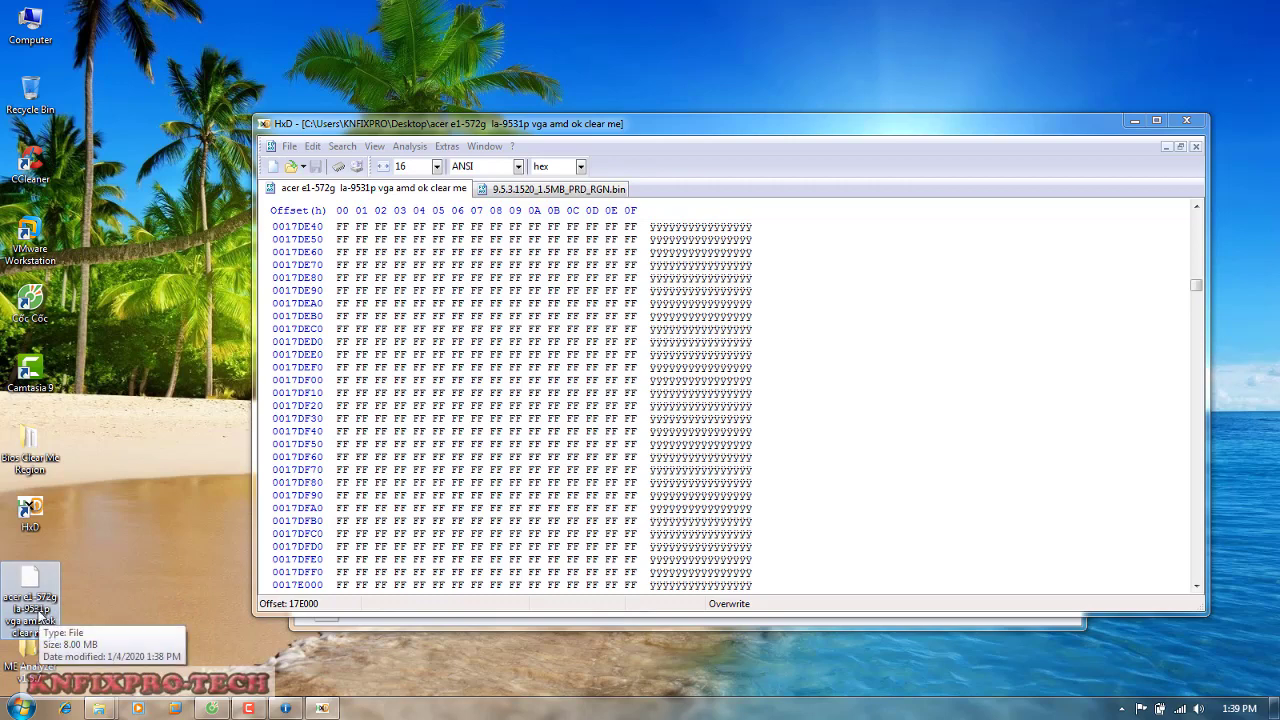
{"action": "right_click", "coordinate": [25, 604]}
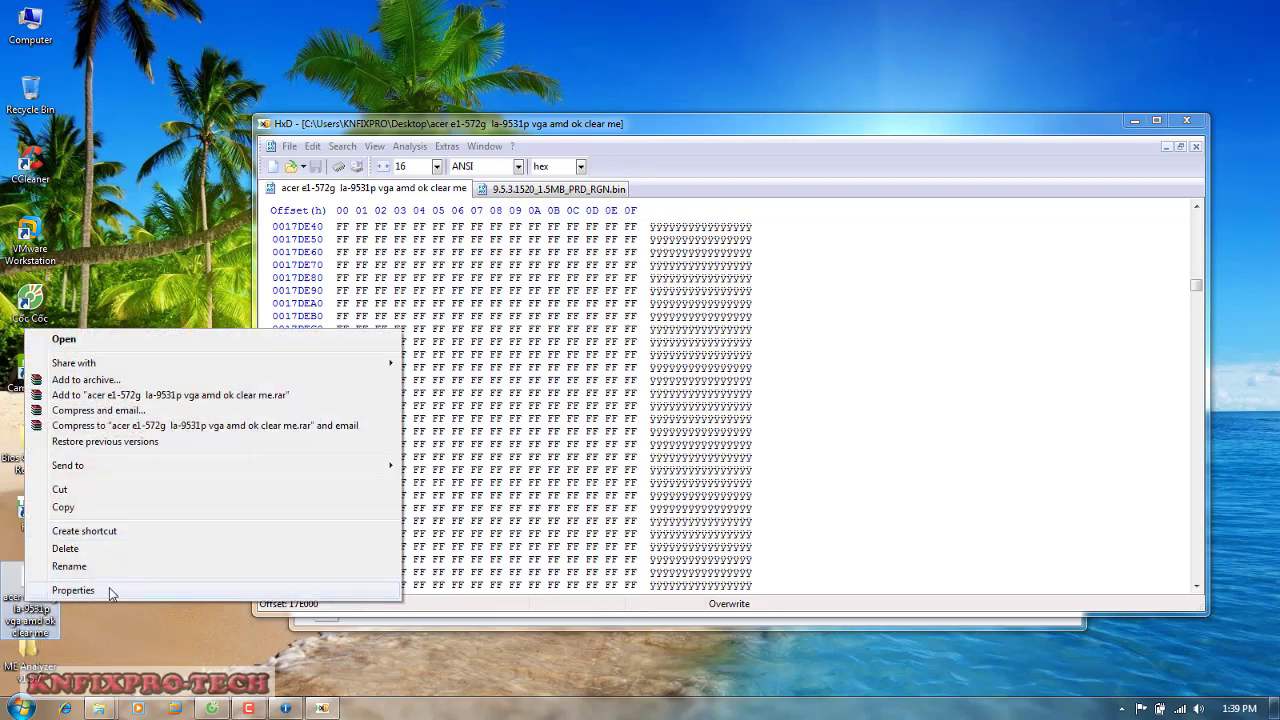
{"action": "left_click", "coordinate": [73, 590]}
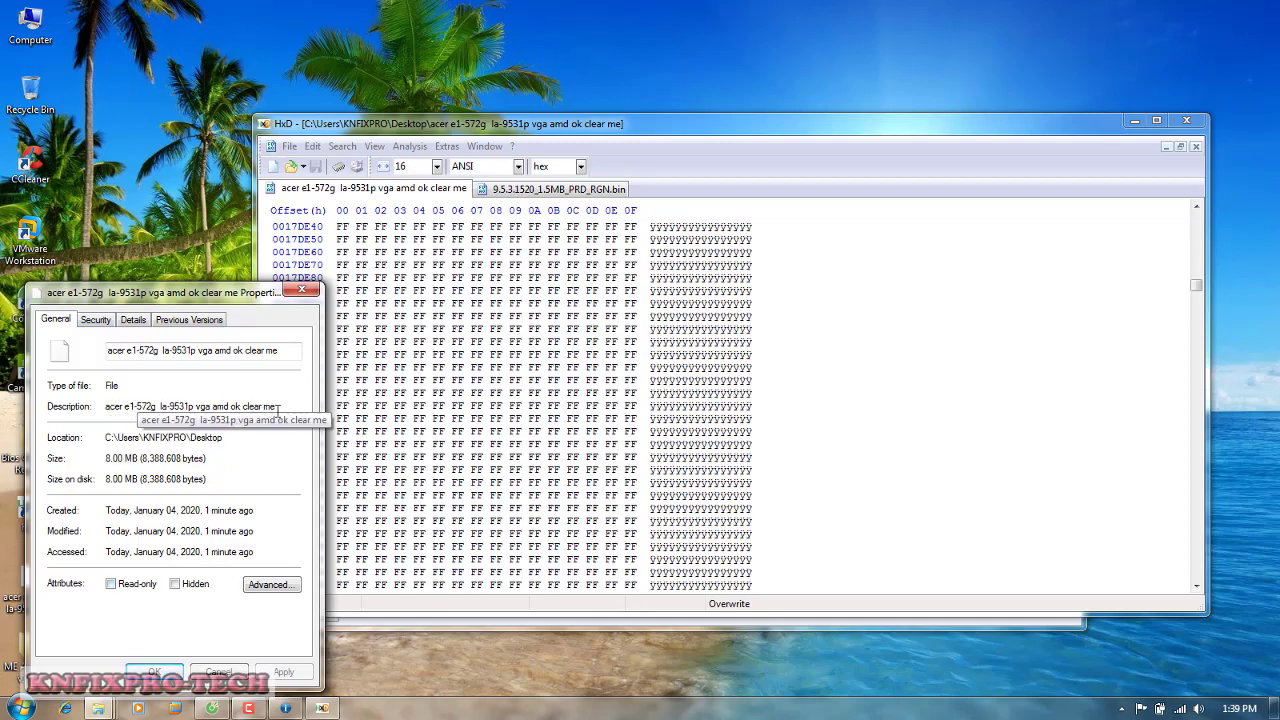
{"action": "left_click", "coordinate": [178, 671]}
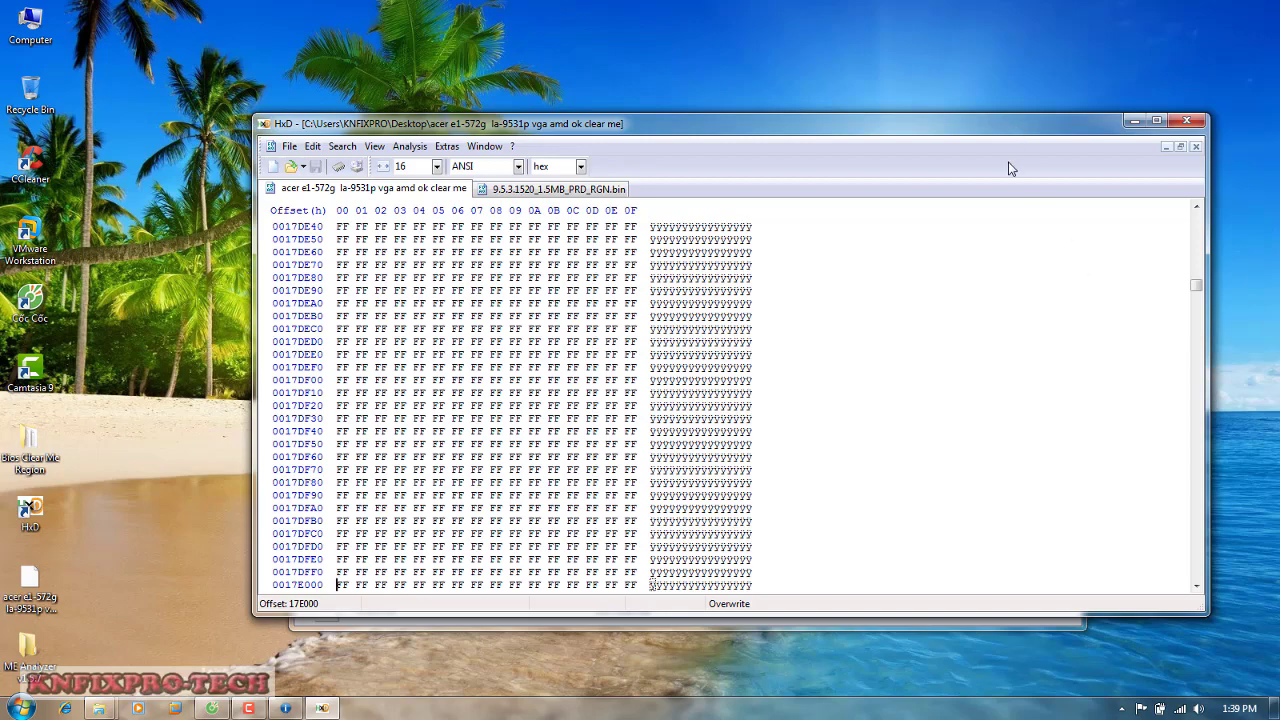
{"action": "left_click_drag", "start_coordinate": [1014, 127], "coordinate": [984, 197]}
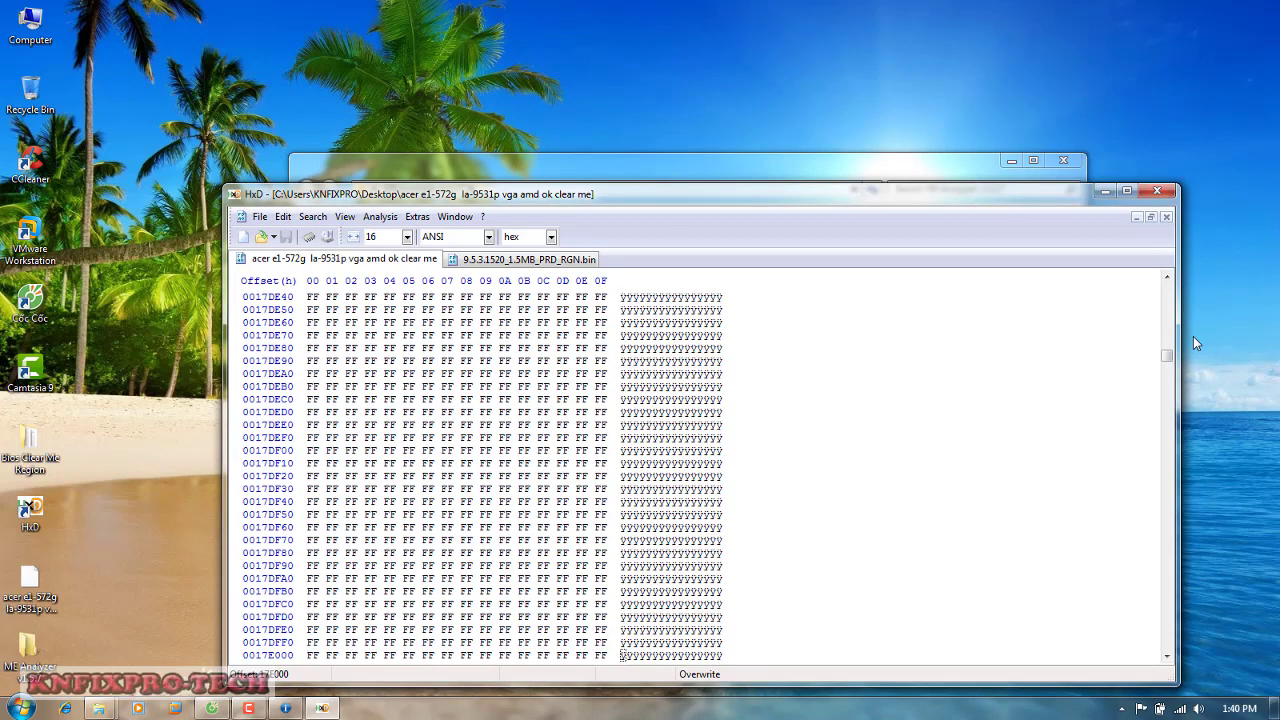
{"action": "mouse_move", "coordinate": [331, 709]}
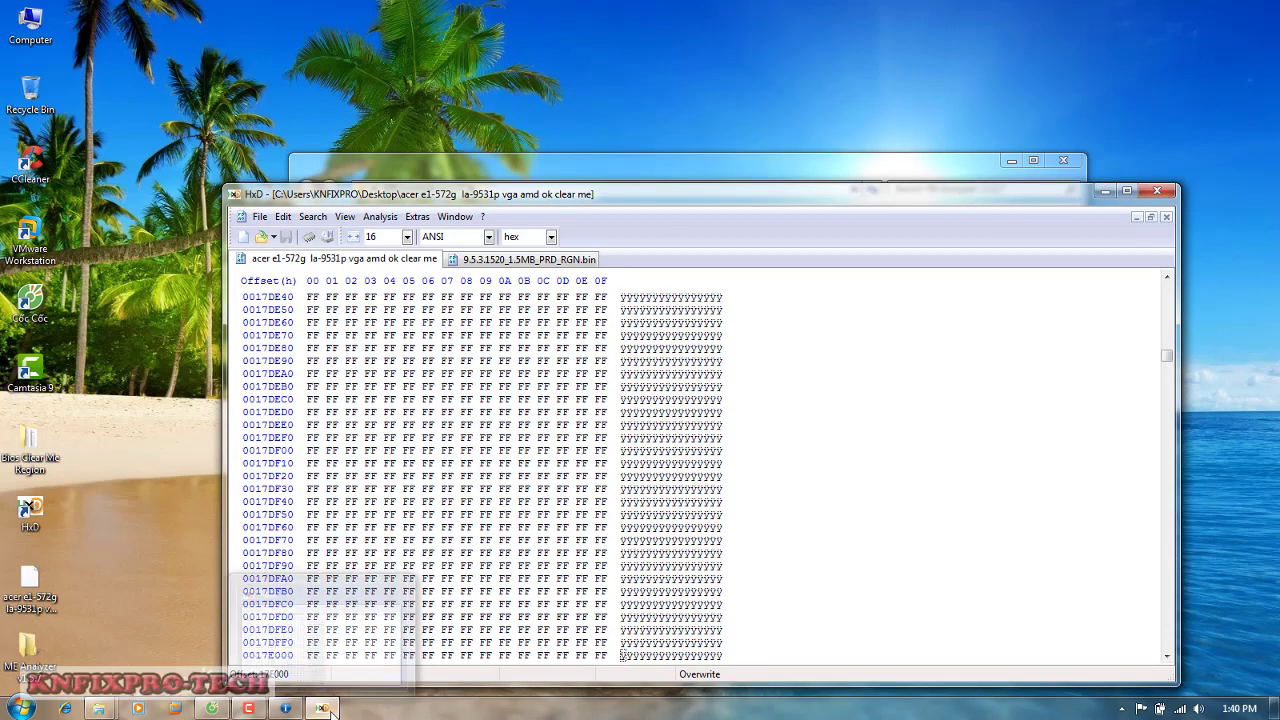